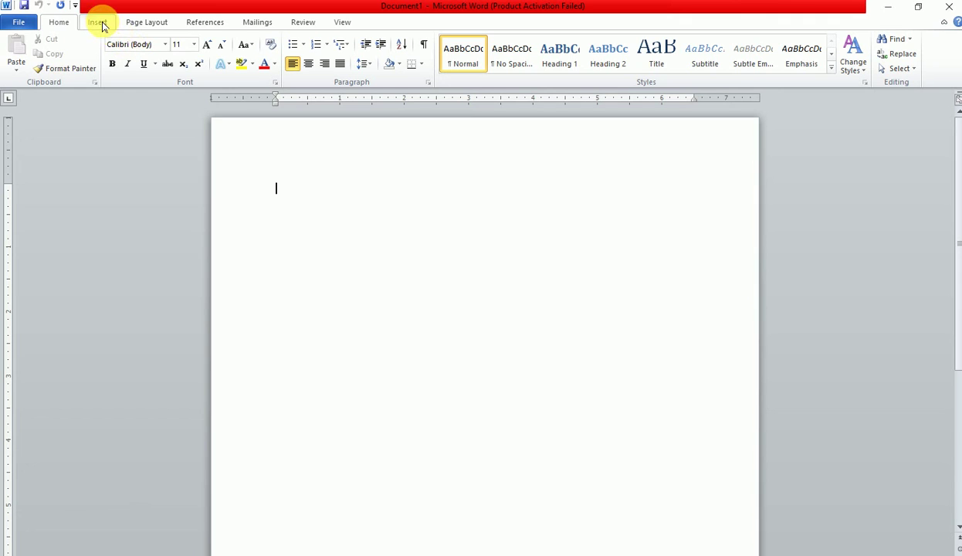
Browse the Insert and Page Layout ribbon tabs above the blank document.
{"action": "left_click", "coordinate": [102, 25]}
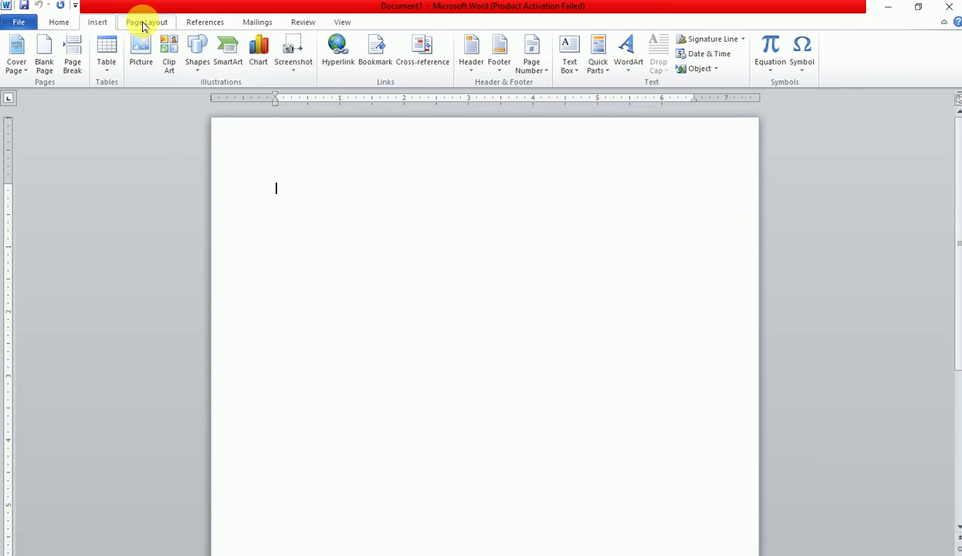
{"action": "left_click", "coordinate": [143, 26]}
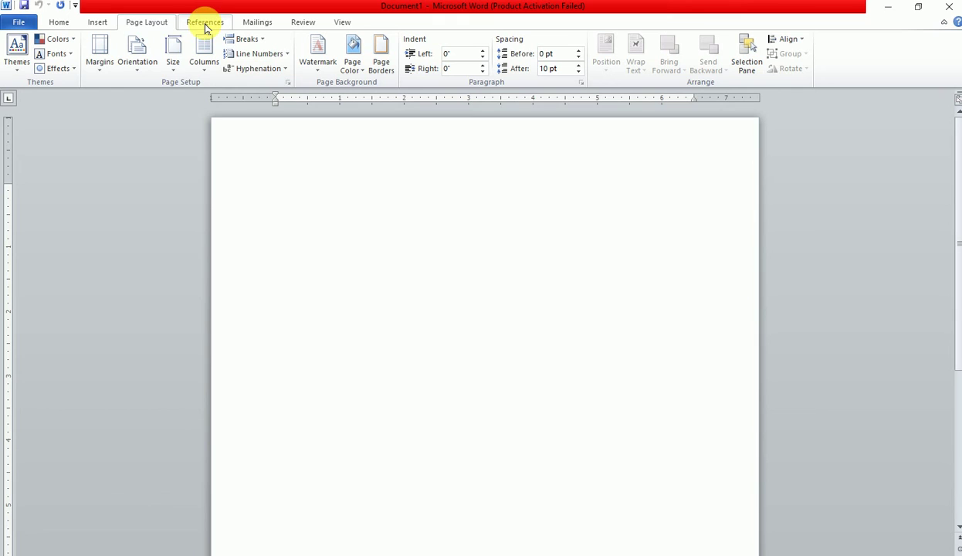
Scroll down in the blank document while the References tools are showing.
{"action": "scroll", "coordinate": [487, 59], "scroll_direction": "down", "scroll_amount": 1}
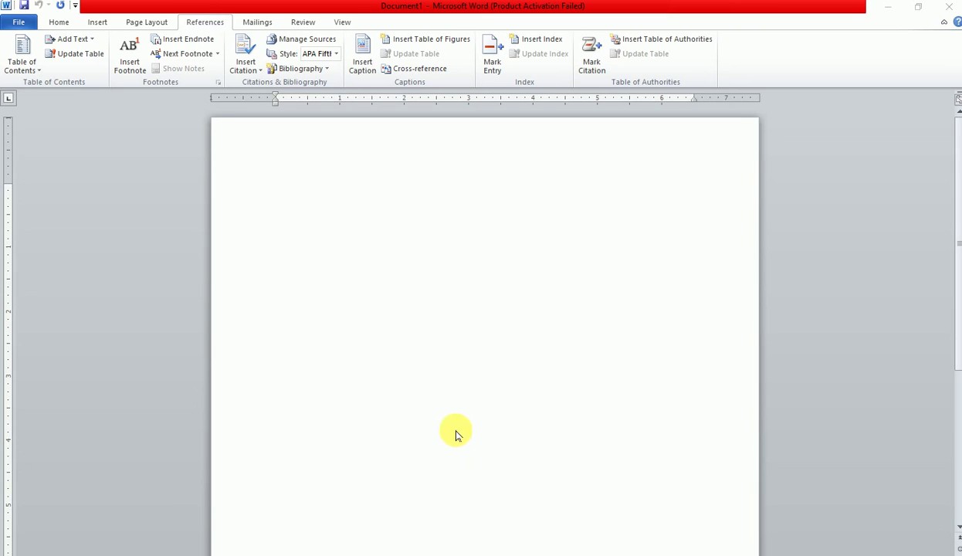
Fill the blank page with sample text using =rand(15,15).
{"action": "left_click", "coordinate": [330, 203]}
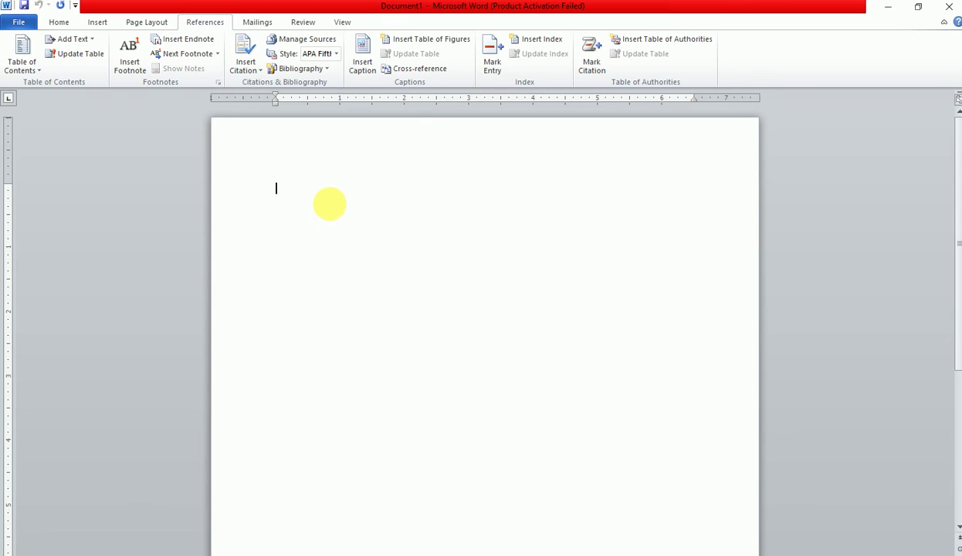
{"action": "type", "text": "=r"}
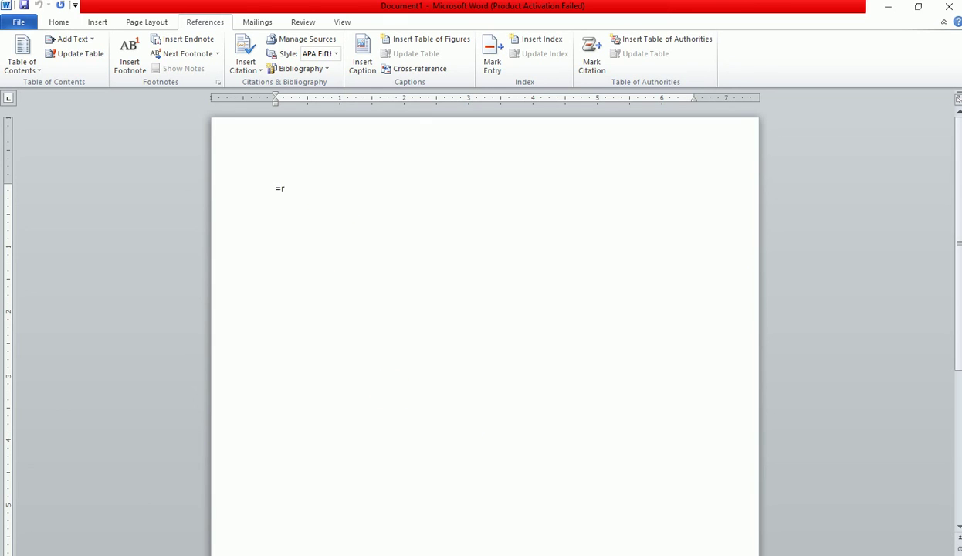
{"action": "type", "text": "and("}
{"action": "type", "text": "15,"}
{"action": "type", "text": "15"}
{"action": "key", "text": "Return"}
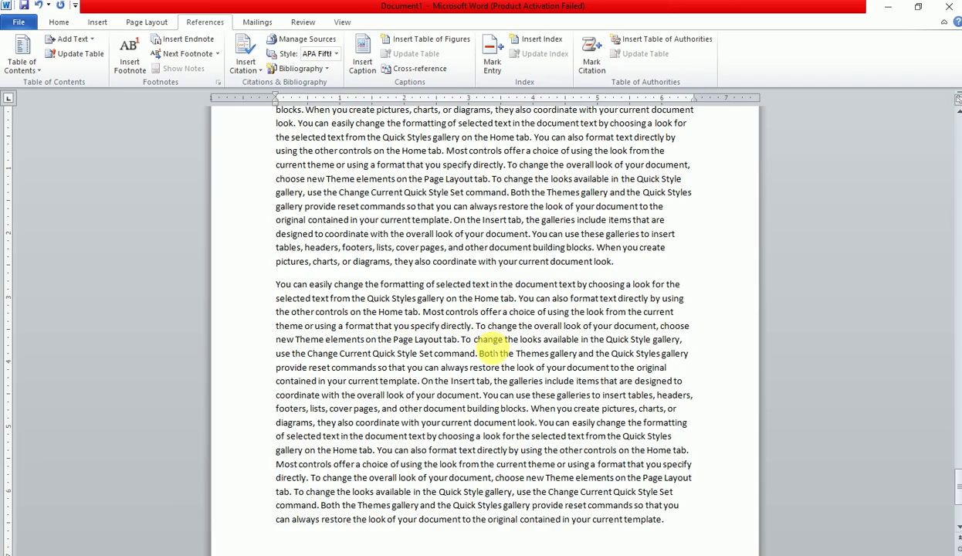
Return to the top of the document and place the cursor before the opening word 'On'.
{"action": "scroll", "coordinate": [490, 345], "scroll_direction": "up", "scroll_amount": 6}
{"action": "scroll", "coordinate": [490, 344], "scroll_direction": "up", "scroll_amount": 8}
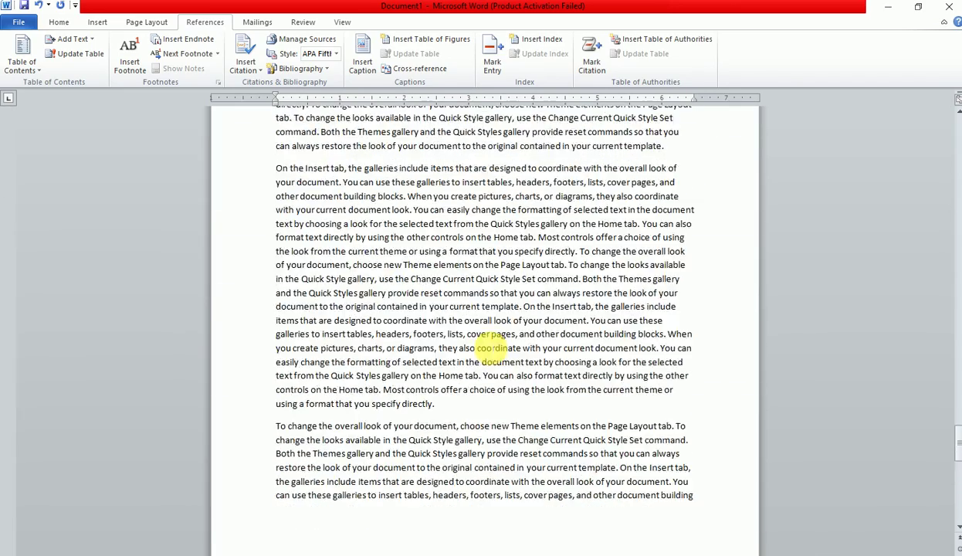
{"action": "scroll", "coordinate": [490, 344], "scroll_direction": "up", "scroll_amount": 8}
{"action": "scroll", "coordinate": [492, 348], "scroll_direction": "up", "scroll_amount": 8}
{"action": "scroll", "coordinate": [490, 347], "scroll_direction": "up", "scroll_amount": 8}
{"action": "scroll", "coordinate": [490, 345], "scroll_direction": "up", "scroll_amount": 8}
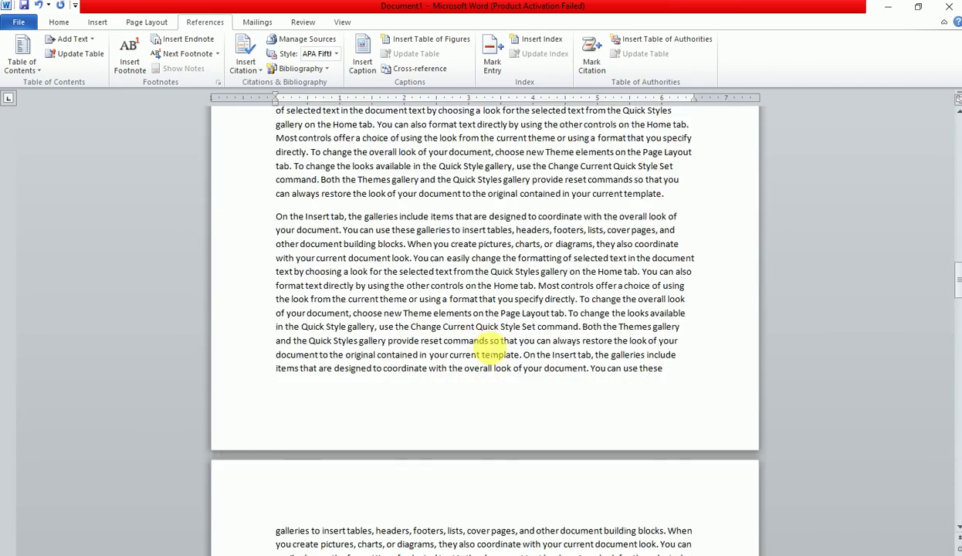
{"action": "scroll", "coordinate": [492, 341], "scroll_direction": "up", "scroll_amount": 8}
{"action": "scroll", "coordinate": [492, 341], "scroll_direction": "up", "scroll_amount": 8}
{"action": "scroll", "coordinate": [491, 344], "scroll_direction": "up", "scroll_amount": 8}
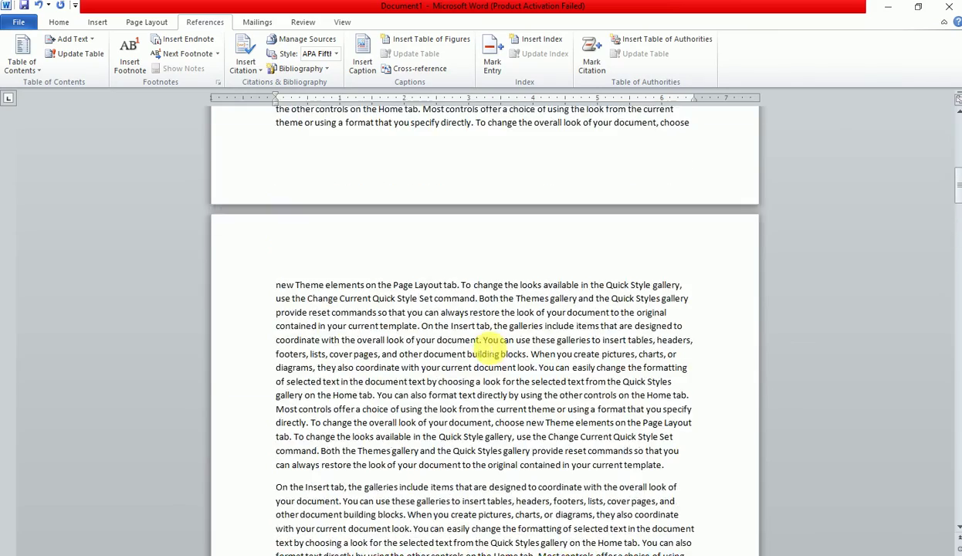
{"action": "scroll", "coordinate": [490, 343], "scroll_direction": "up", "scroll_amount": 8}
{"action": "scroll", "coordinate": [488, 345], "scroll_direction": "up", "scroll_amount": 8}
{"action": "scroll", "coordinate": [487, 345], "scroll_direction": "up", "scroll_amount": 4}
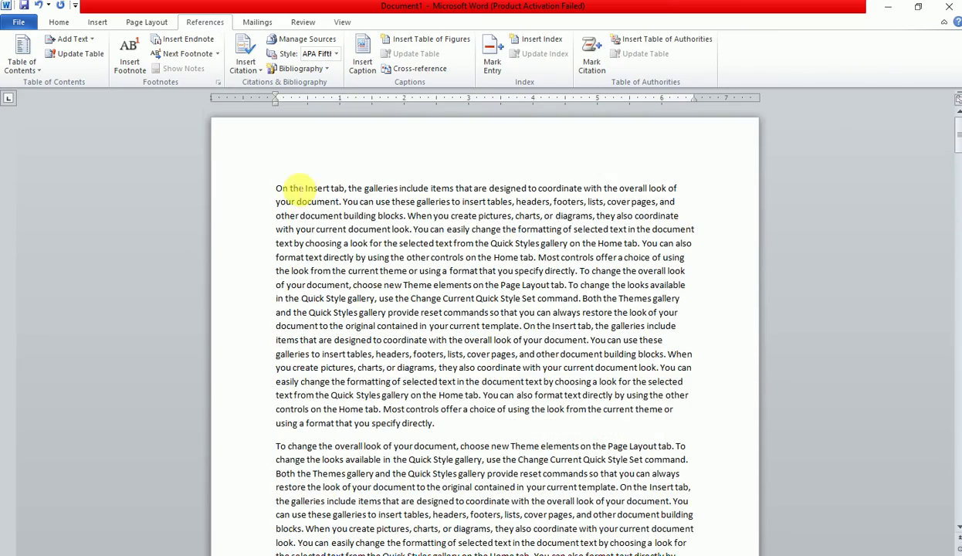
{"action": "left_click", "coordinate": [277, 189]}
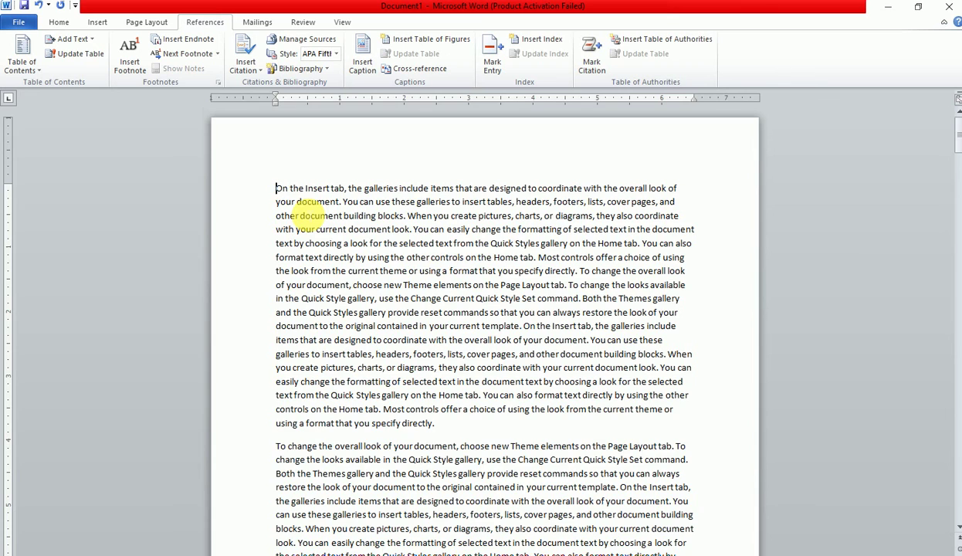
Insert a page break before the sample text and add a 'Pakistan' line styled Heading 1.
{"action": "key", "text": "ctrl+Return"}
{"action": "scroll", "coordinate": [308, 207], "scroll_direction": "down", "scroll_amount": 5}
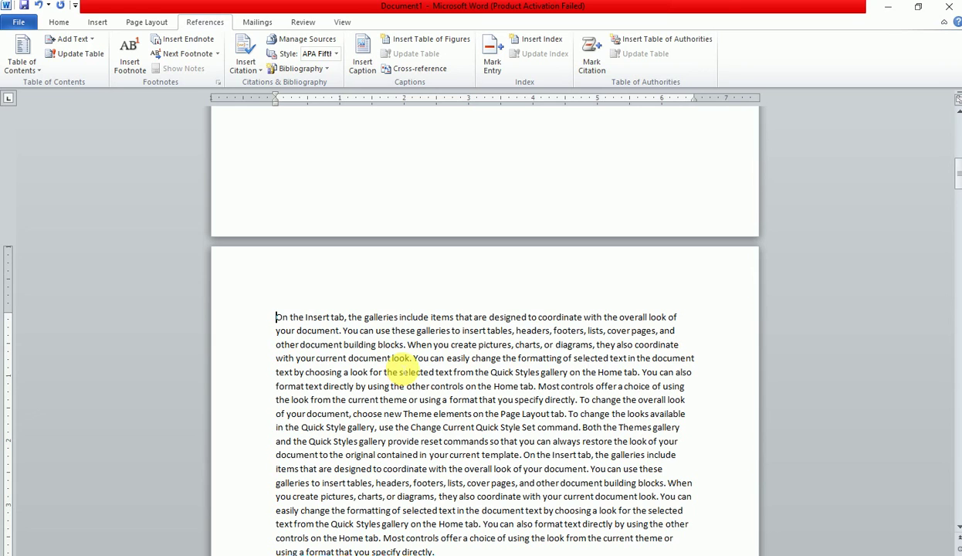
{"action": "key", "text": "Return"}
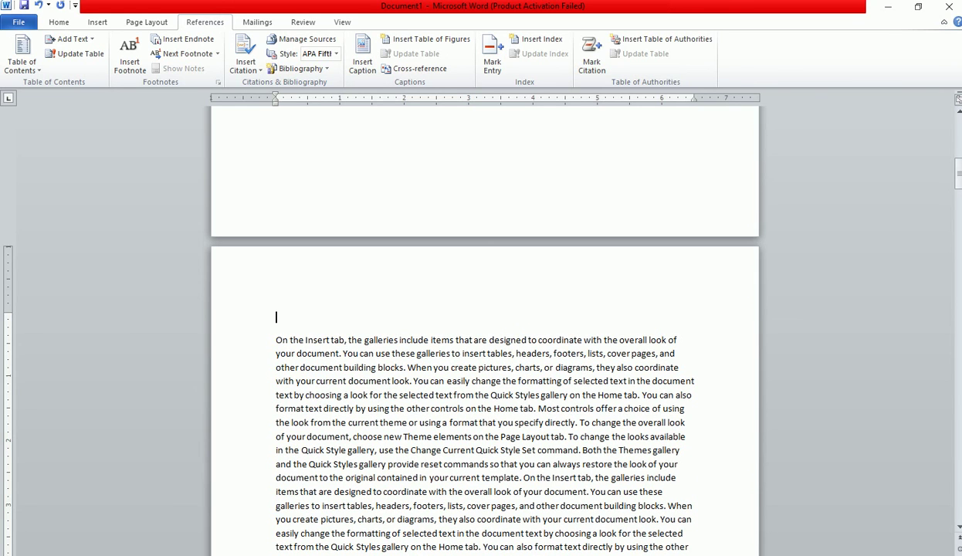
{"action": "type", "text": "P"}
{"action": "type", "text": "akista"}
{"action": "type", "text": "n"}
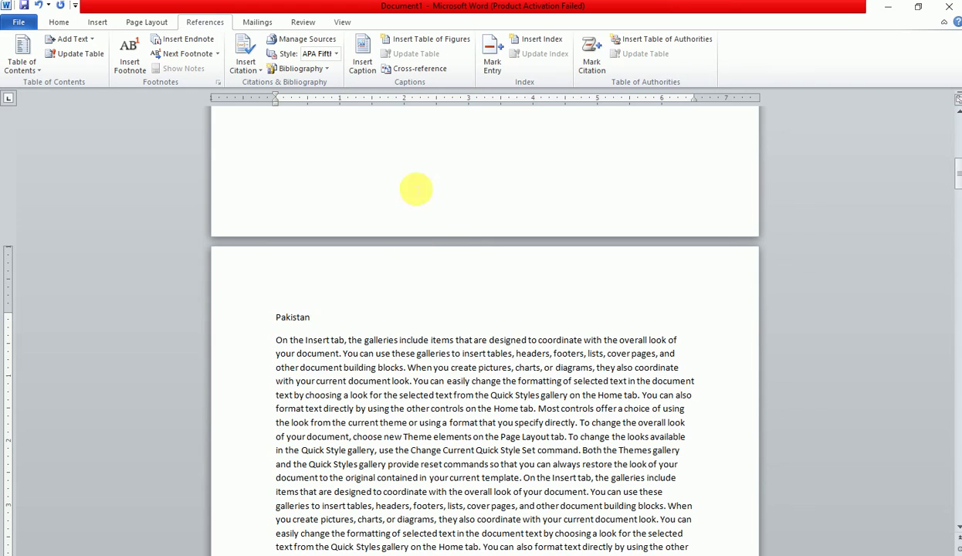
{"action": "left_click", "coordinate": [59, 21]}
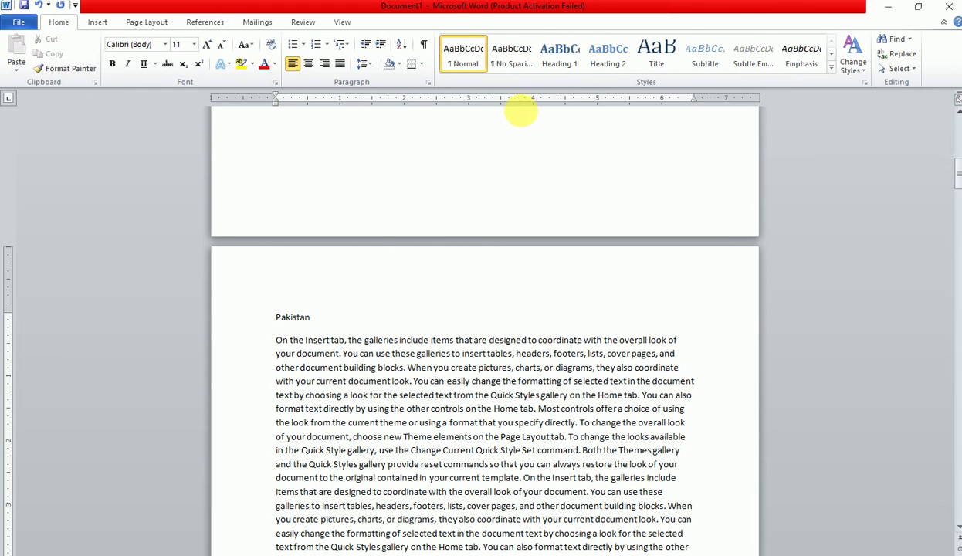
{"action": "left_click", "coordinate": [562, 64]}
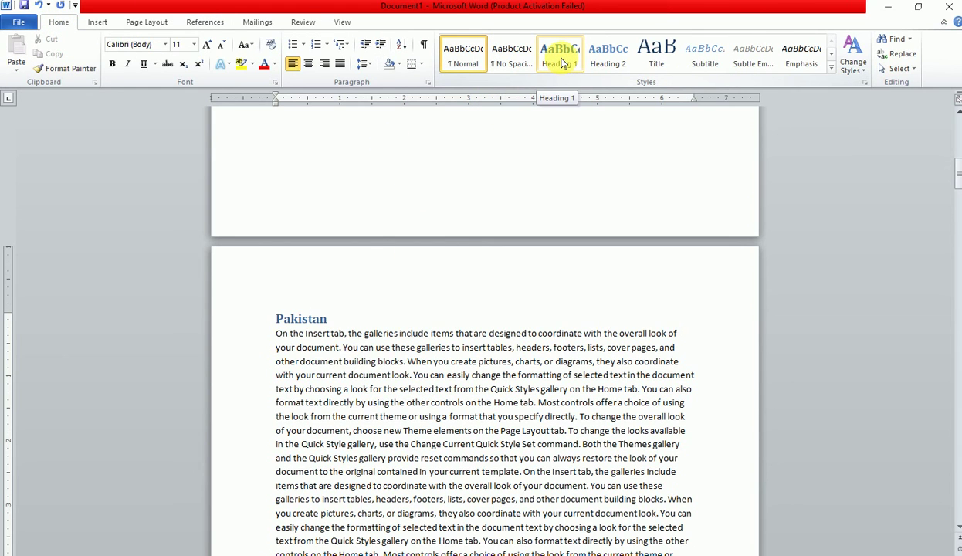
{"action": "left_click", "coordinate": [563, 63]}
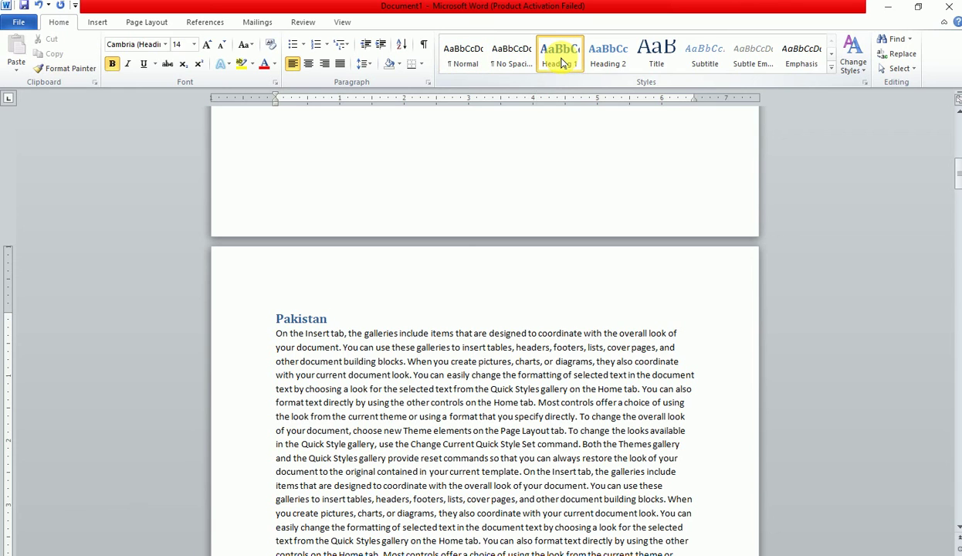
{"action": "scroll", "coordinate": [563, 65], "scroll_direction": "down", "scroll_amount": 4}
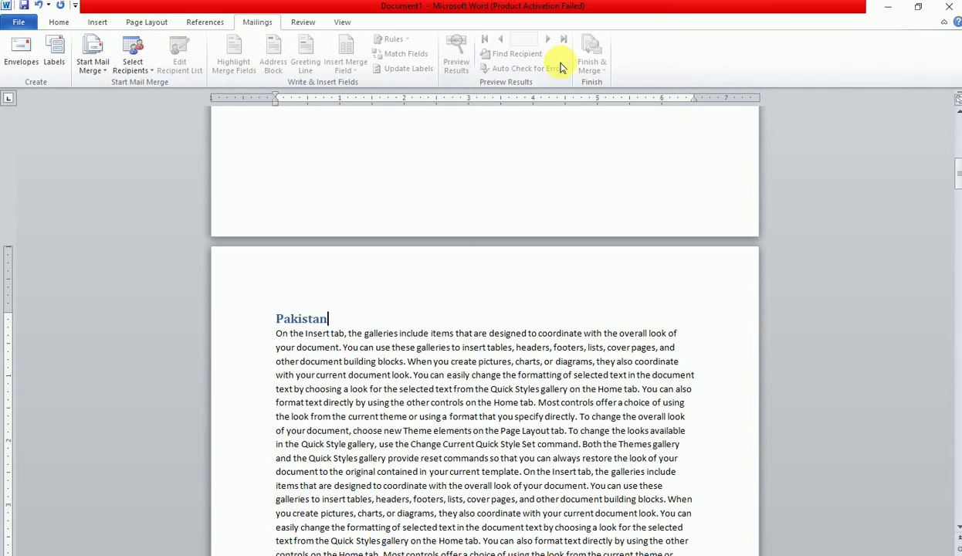
{"action": "scroll", "coordinate": [562, 65], "scroll_direction": "up", "scroll_amount": 4}
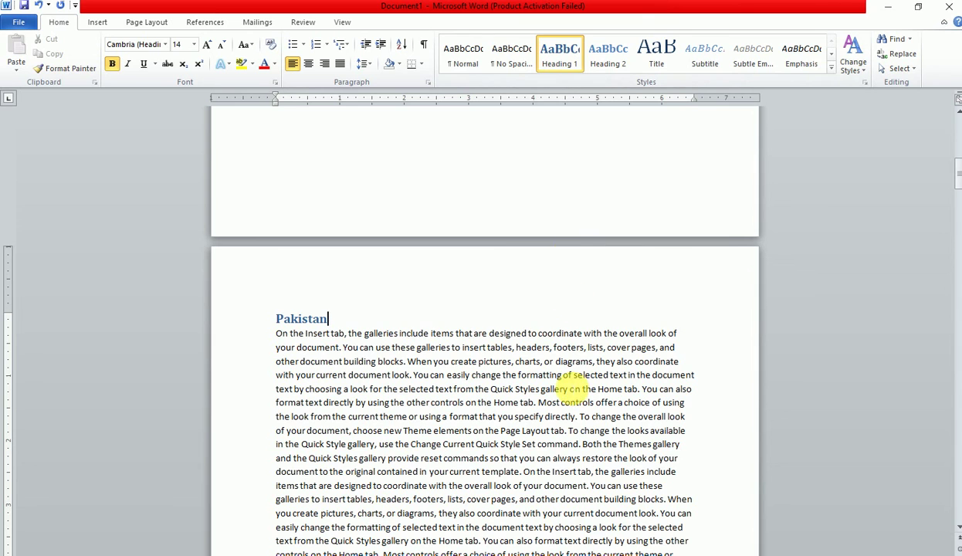
{"action": "left_click", "coordinate": [567, 375]}
Add a capitalised 'Punjab' line after the paragraph ending 'directly.'.
{"action": "left_click", "coordinate": [446, 409]}
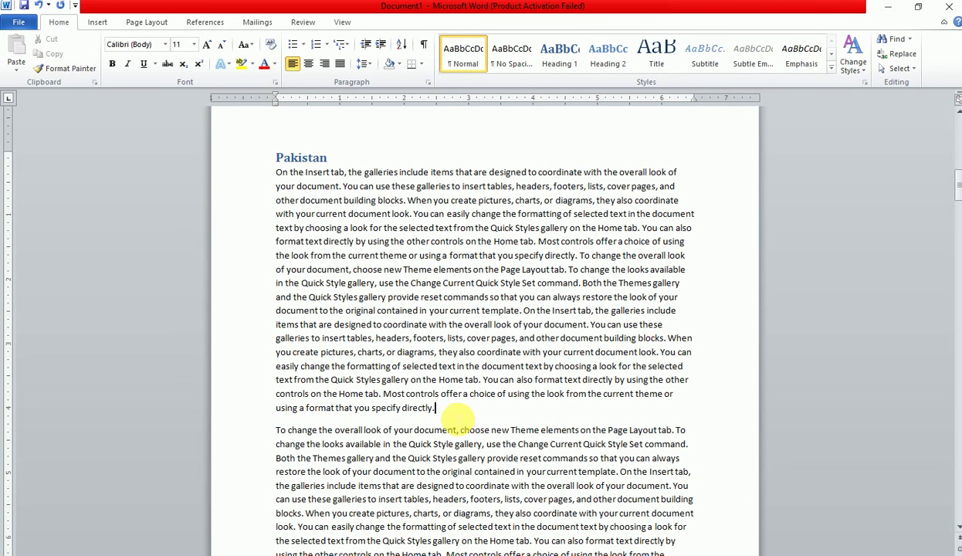
{"action": "key", "text": "Return"}
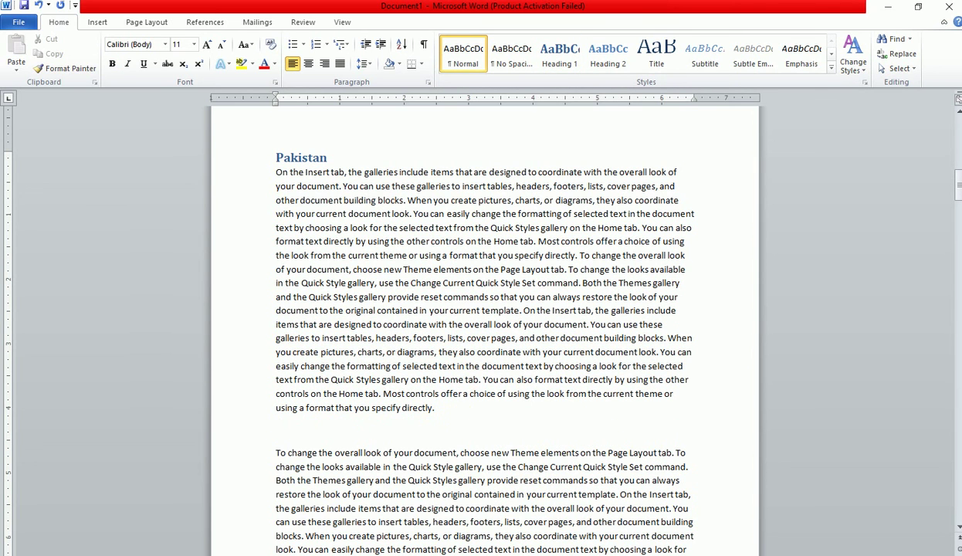
{"action": "type", "text": "punja"}
{"action": "type", "text": "b"}
{"action": "key", "text": "Return"}
{"action": "key", "text": "Delete"}
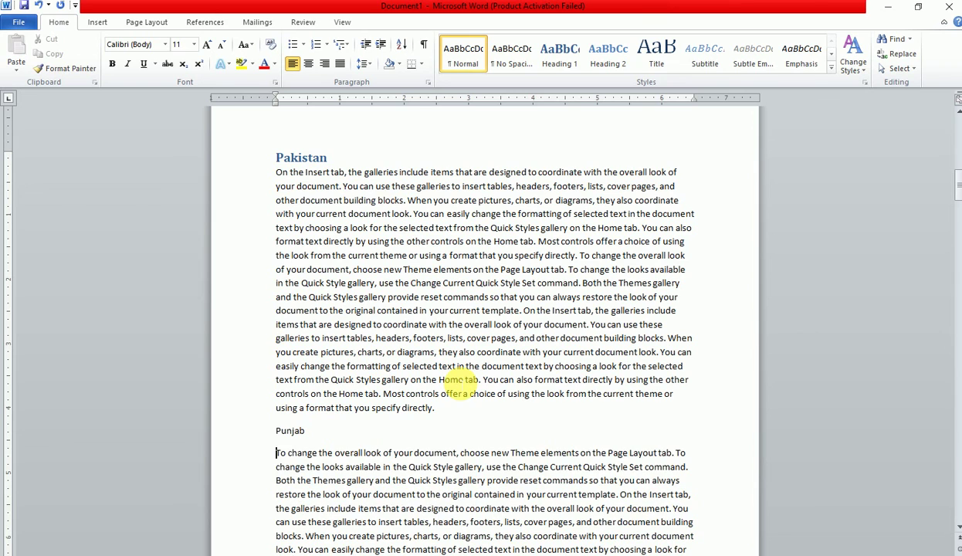
{"action": "left_click", "coordinate": [285, 442]}
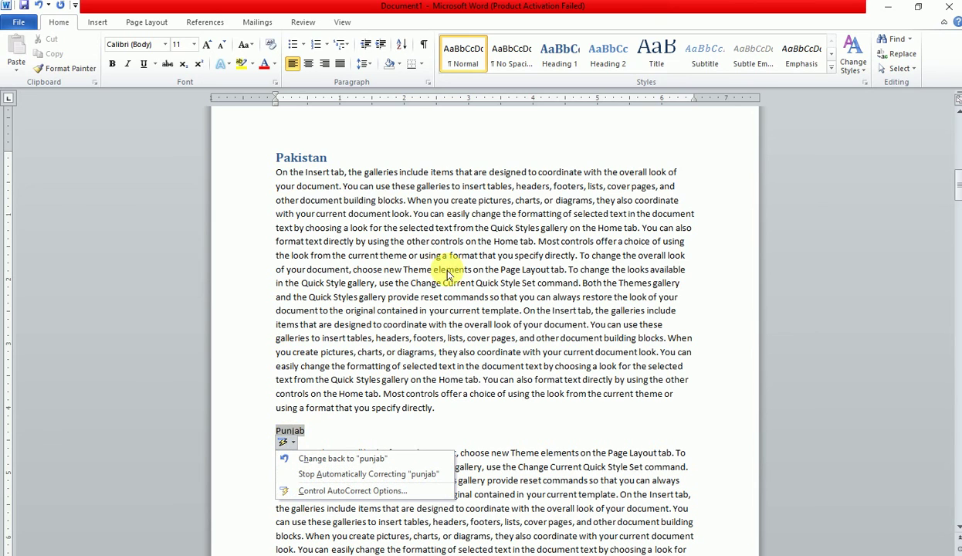
{"action": "left_click", "coordinate": [288, 435]}
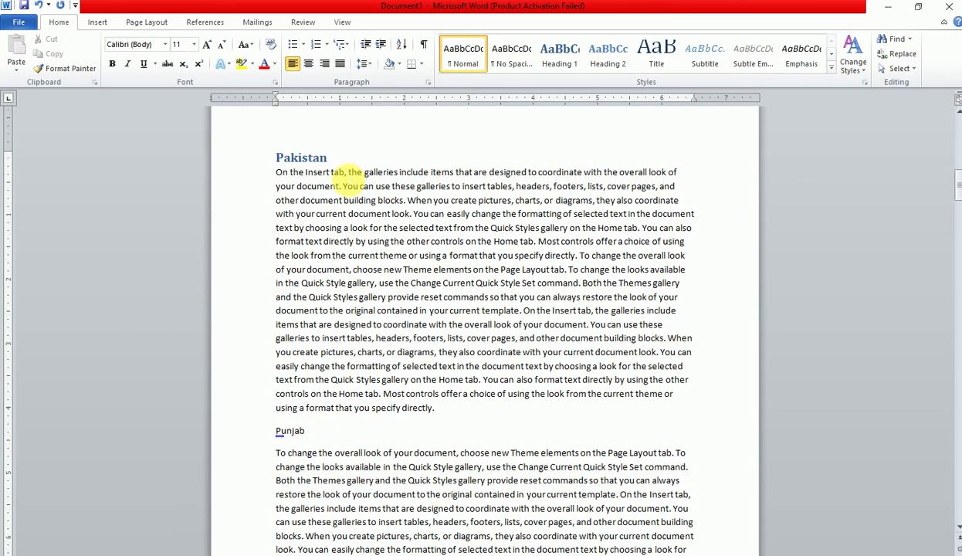
Apply the Heading 2 style to the Punjab line.
{"action": "left_click", "coordinate": [95, 22]}
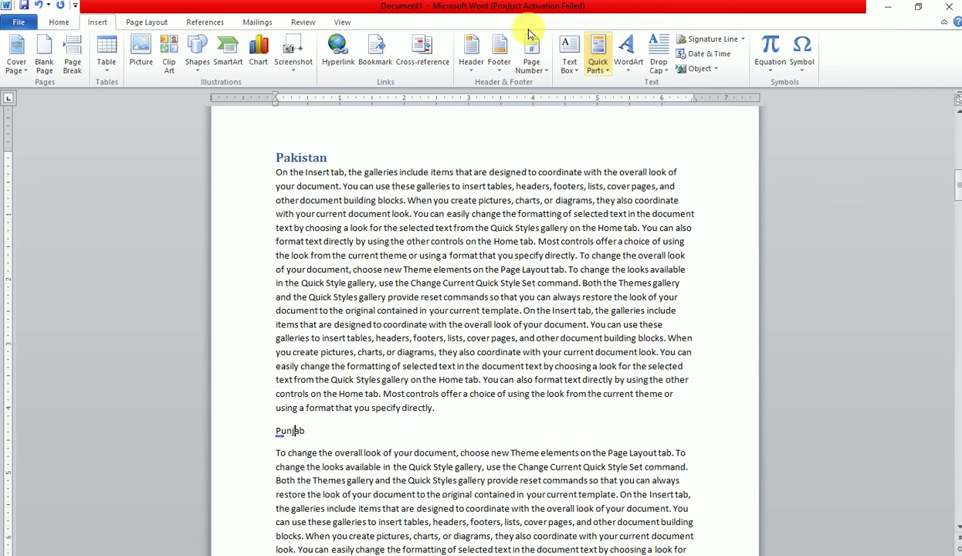
{"action": "left_click", "coordinate": [58, 21]}
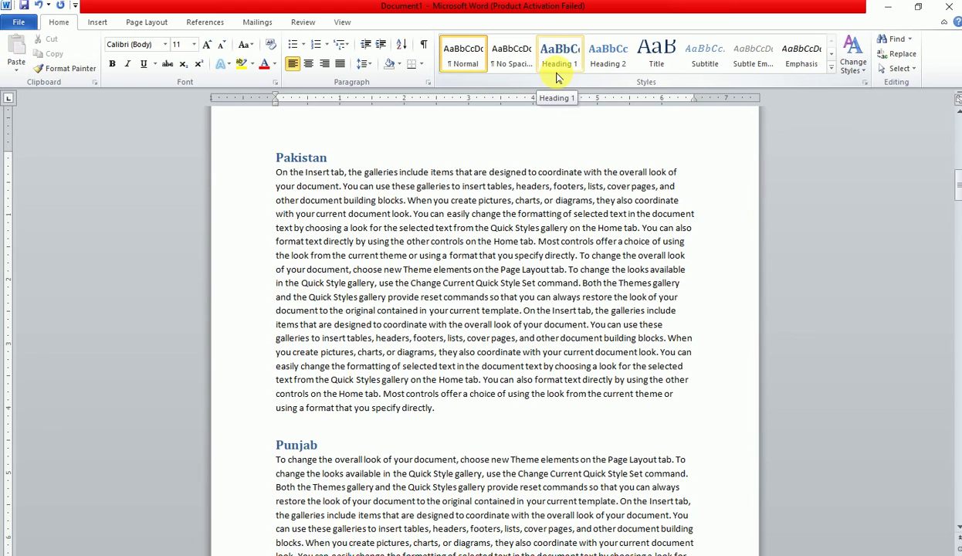
{"action": "left_click", "coordinate": [600, 67]}
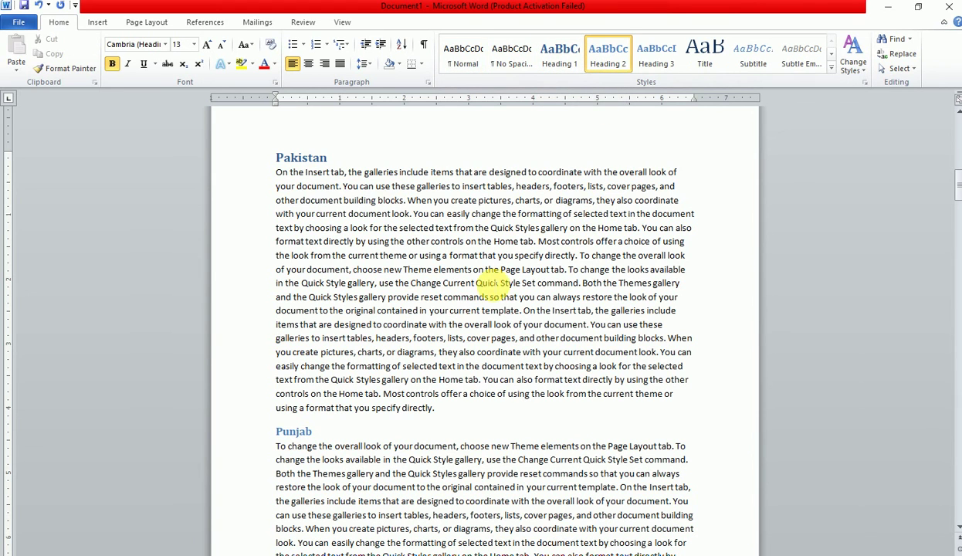
{"action": "scroll", "coordinate": [472, 327], "scroll_direction": "down", "scroll_amount": 1}
{"action": "scroll", "coordinate": [472, 326], "scroll_direction": "down", "scroll_amount": 2}
{"action": "scroll", "coordinate": [467, 322], "scroll_direction": "down", "scroll_amount": 5}
{"action": "scroll", "coordinate": [477, 318], "scroll_direction": "down", "scroll_amount": 8}
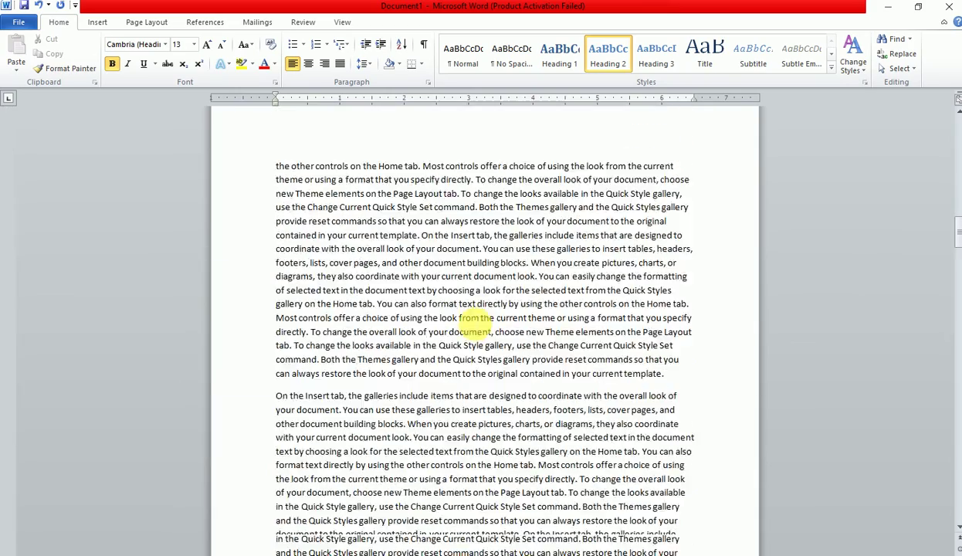
{"action": "scroll", "coordinate": [477, 322], "scroll_direction": "down", "scroll_amount": 5}
{"action": "scroll", "coordinate": [475, 323], "scroll_direction": "down", "scroll_amount": 6}
{"action": "scroll", "coordinate": [475, 325], "scroll_direction": "down", "scroll_amount": 2}
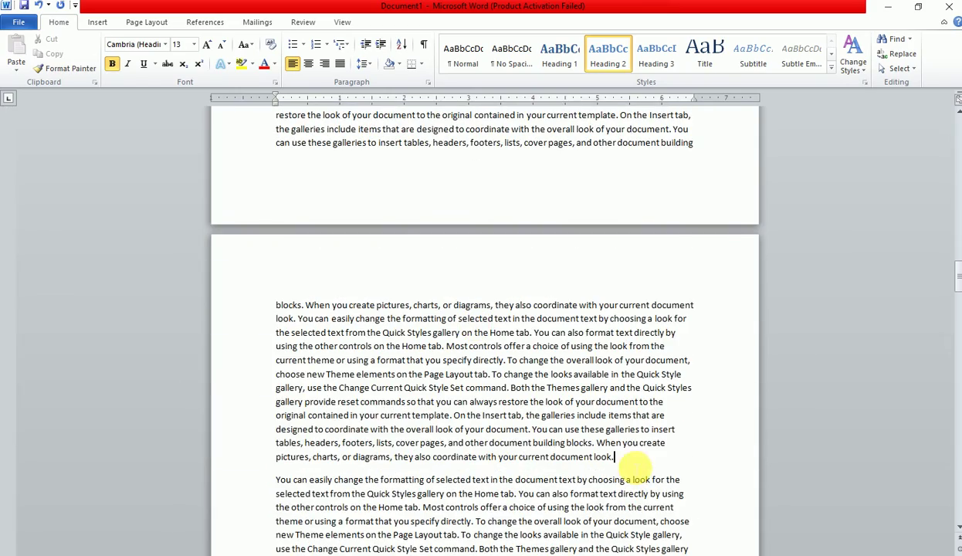
Add a 'KPK' line after 'document look.' and style it Heading 2.
{"action": "left_click", "coordinate": [631, 458]}
{"action": "key", "text": "Return"}
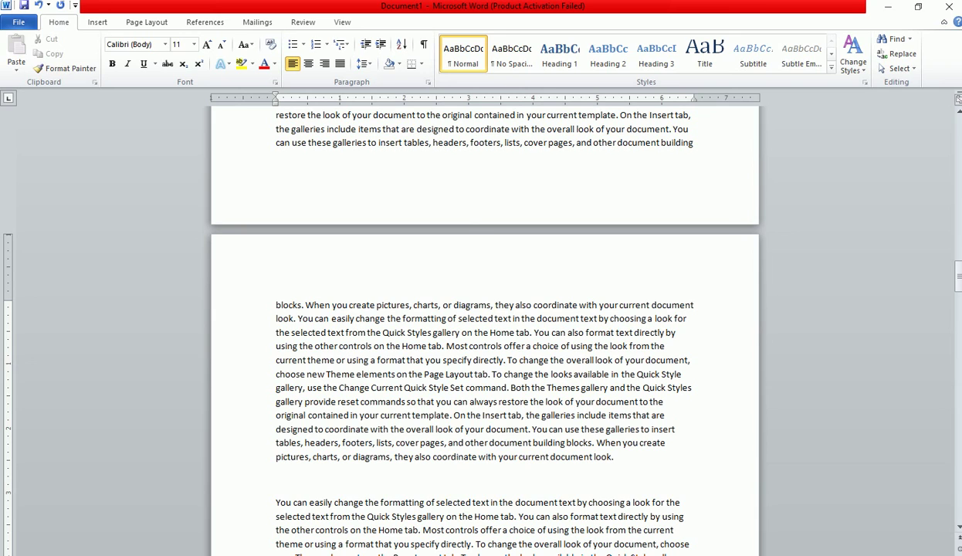
{"action": "type", "text": "KPK"}
{"action": "left_click", "coordinate": [622, 59]}
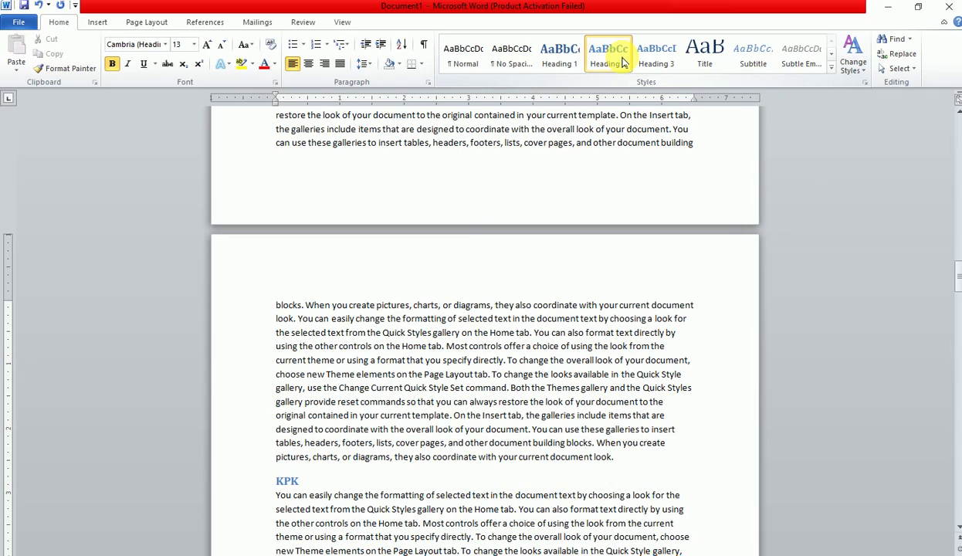
{"action": "scroll", "coordinate": [621, 61], "scroll_direction": "down", "scroll_amount": 2}
{"action": "scroll", "coordinate": [622, 62], "scroll_direction": "down", "scroll_amount": 3}
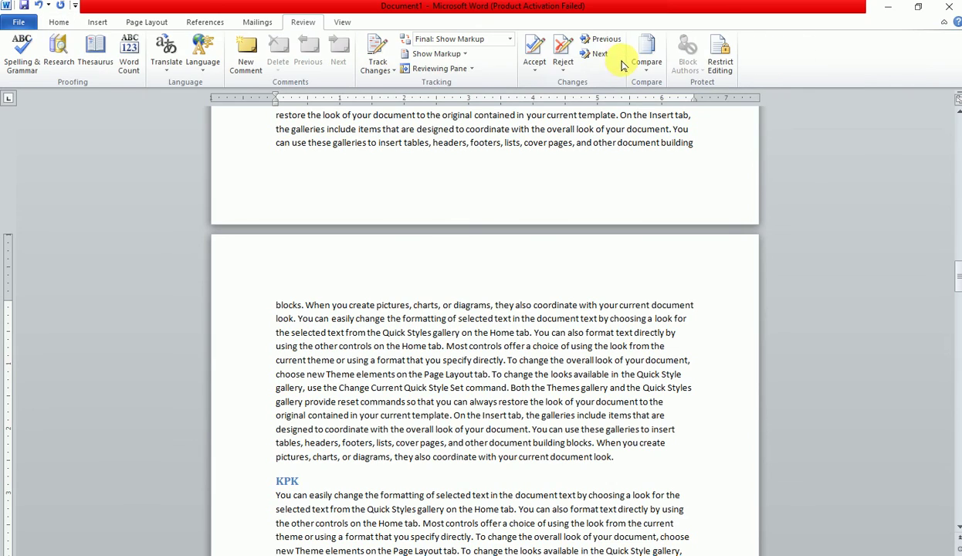
Open an empty paragraph after a later paragraph ending 'look.' for the next heading.
{"action": "left_click", "coordinate": [62, 21]}
{"action": "scroll", "coordinate": [376, 301], "scroll_direction": "down", "scroll_amount": 4}
{"action": "scroll", "coordinate": [376, 293], "scroll_direction": "down", "scroll_amount": 2}
{"action": "scroll", "coordinate": [376, 293], "scroll_direction": "down", "scroll_amount": 8}
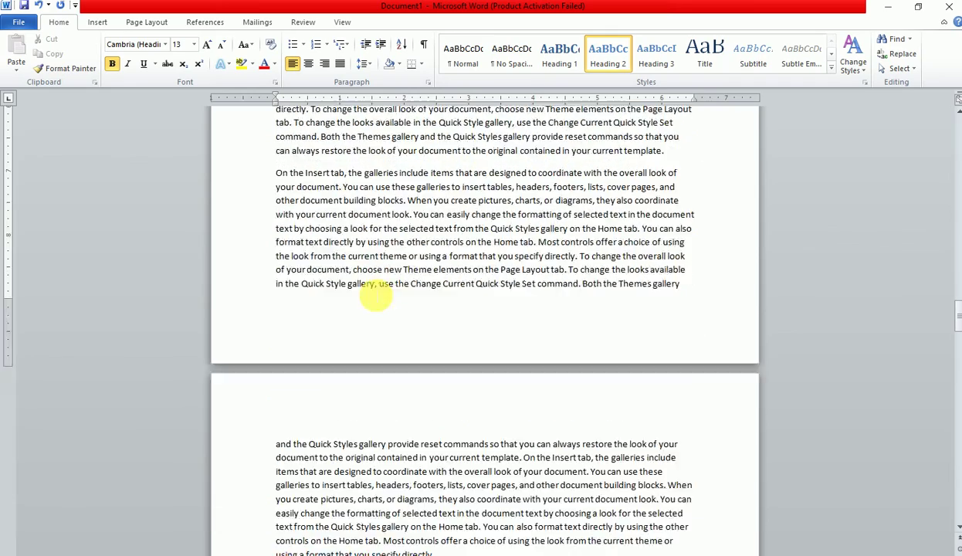
{"action": "scroll", "coordinate": [376, 290], "scroll_direction": "down", "scroll_amount": 6}
{"action": "scroll", "coordinate": [378, 305], "scroll_direction": "down", "scroll_amount": 5}
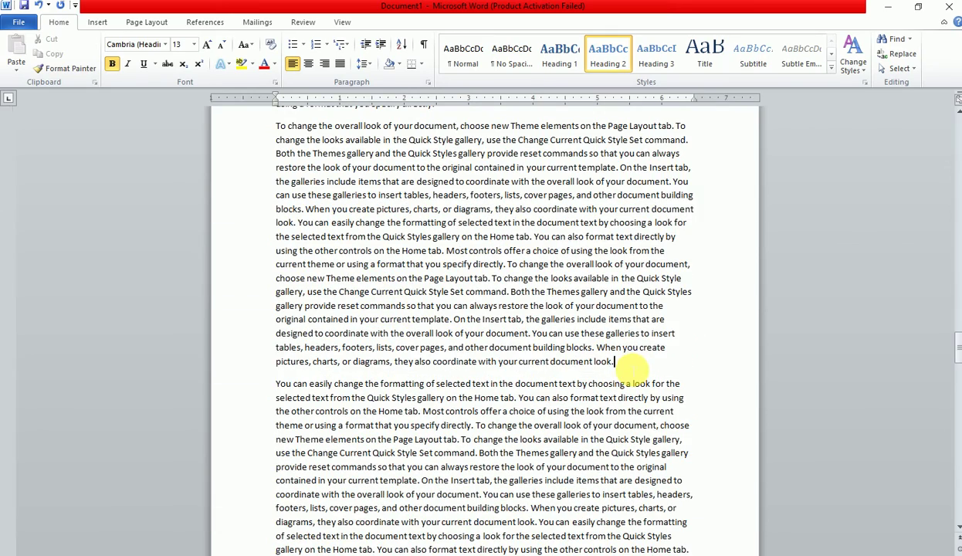
{"action": "left_click", "coordinate": [628, 364]}
{"action": "key", "text": "Return"}
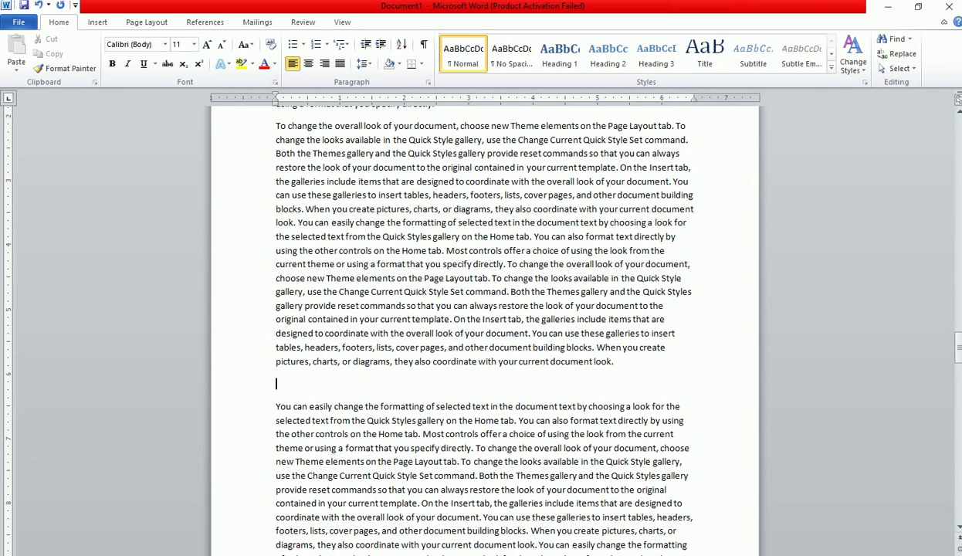
Type 'Sindh', correcting the typos, and style it Heading 2.
{"action": "type", "text": "Sic"}
{"action": "key", "text": "BackSpace"}
{"action": "type", "text": "dh"}
{"action": "left_click", "coordinate": [279, 384]}
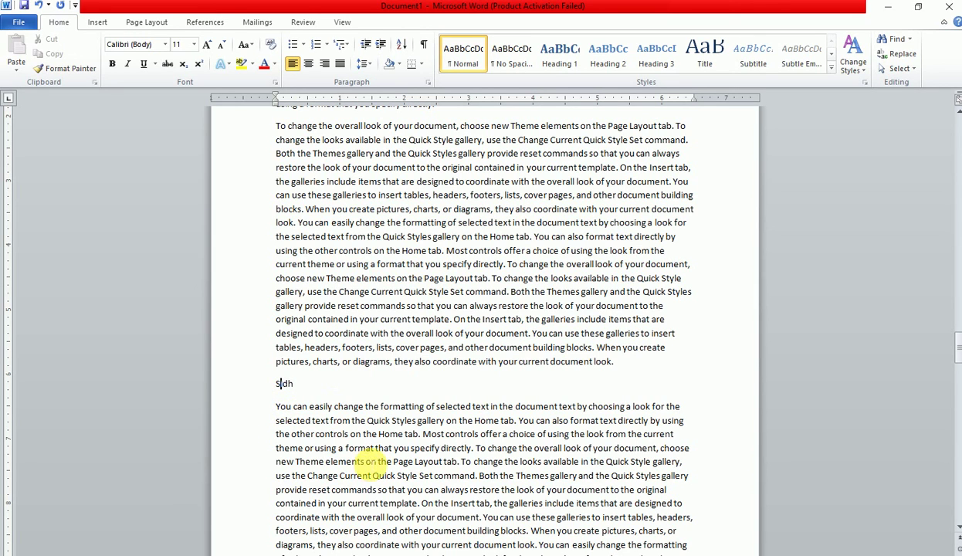
{"action": "type", "text": "in"}
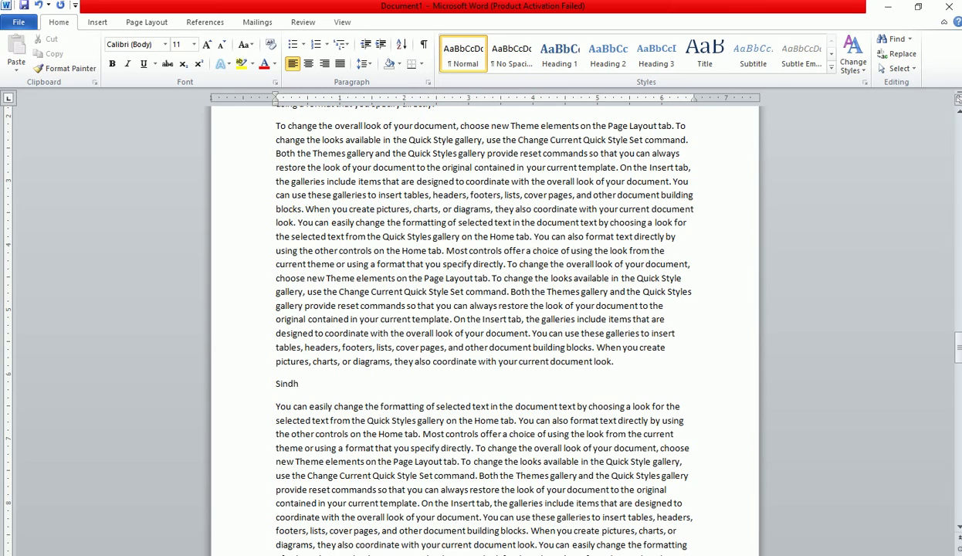
{"action": "left_click", "coordinate": [608, 62]}
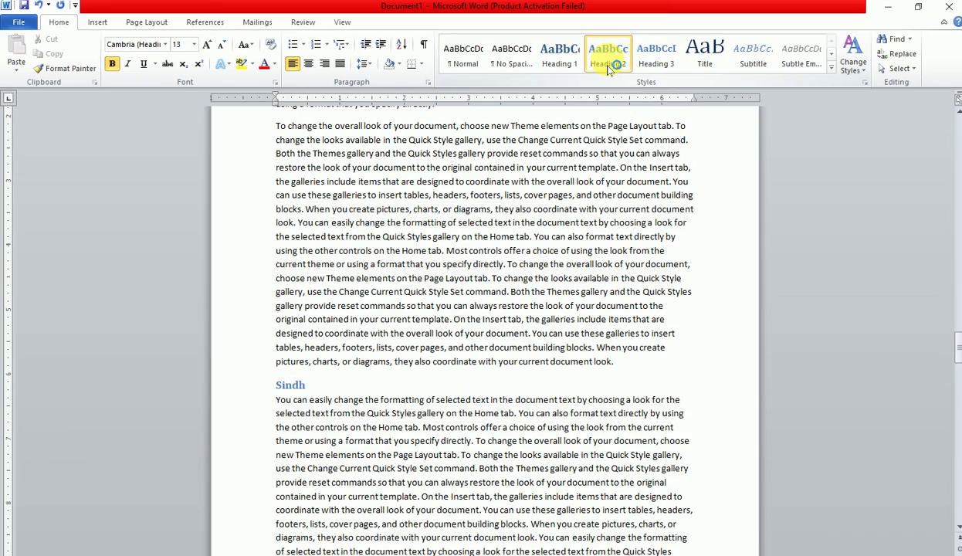
Open a new paragraph after a later paragraph ending 'document look.'.
{"action": "scroll", "coordinate": [502, 232], "scroll_direction": "down", "scroll_amount": 3}
{"action": "scroll", "coordinate": [473, 232], "scroll_direction": "down", "scroll_amount": 2}
{"action": "scroll", "coordinate": [473, 234], "scroll_direction": "down", "scroll_amount": 6}
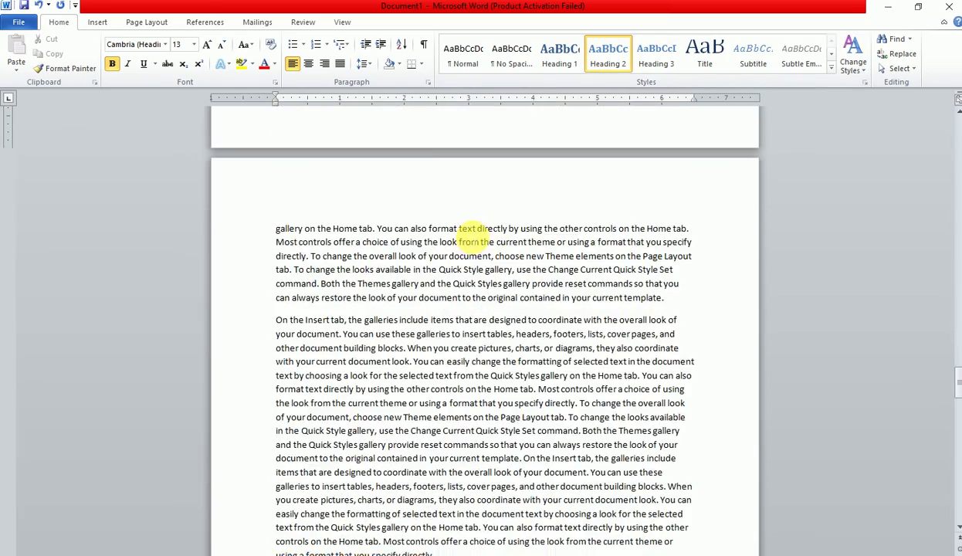
{"action": "scroll", "coordinate": [473, 234], "scroll_direction": "down", "scroll_amount": 6}
{"action": "scroll", "coordinate": [464, 334], "scroll_direction": "down", "scroll_amount": 3}
{"action": "scroll", "coordinate": [508, 399], "scroll_direction": "down", "scroll_amount": 5}
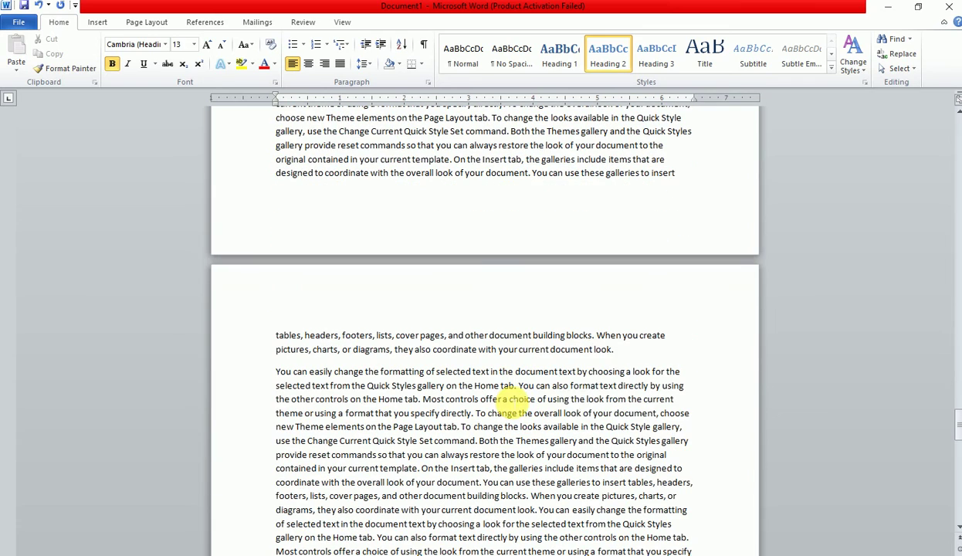
{"action": "left_click", "coordinate": [614, 352]}
{"action": "key", "text": "Return"}
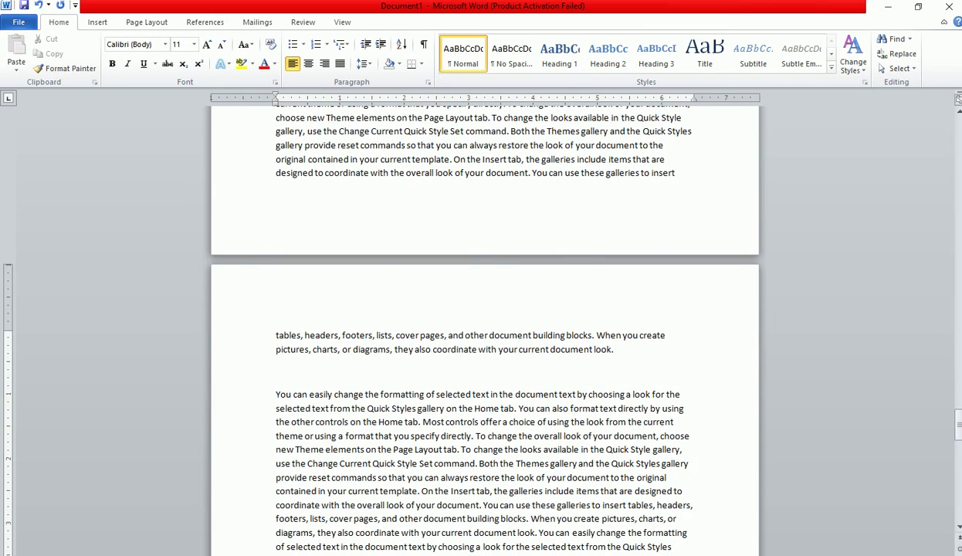
Type 'Baluchistan' with typos fixed, close the crash report, and apply Heading 2.
{"action": "type", "text": "B"}
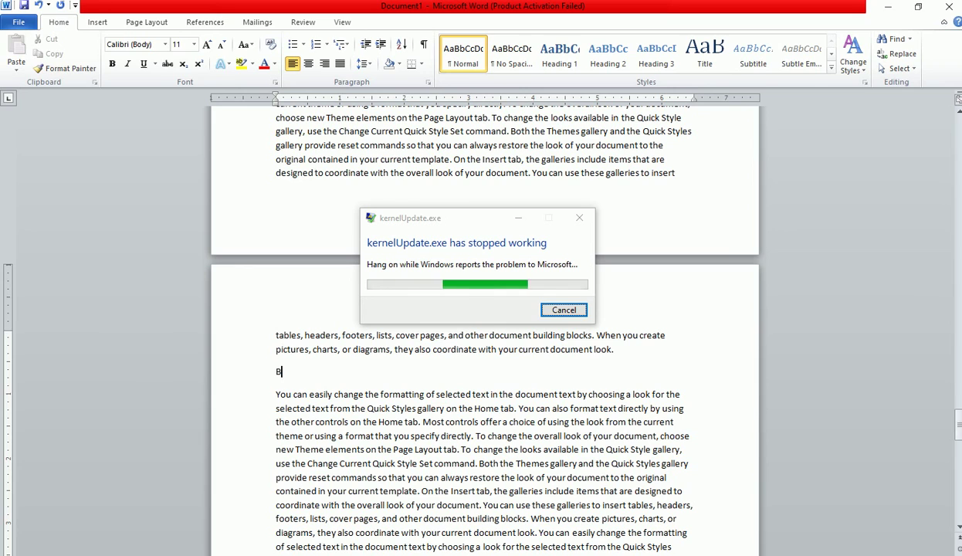
{"action": "type", "text": "aluchi"}
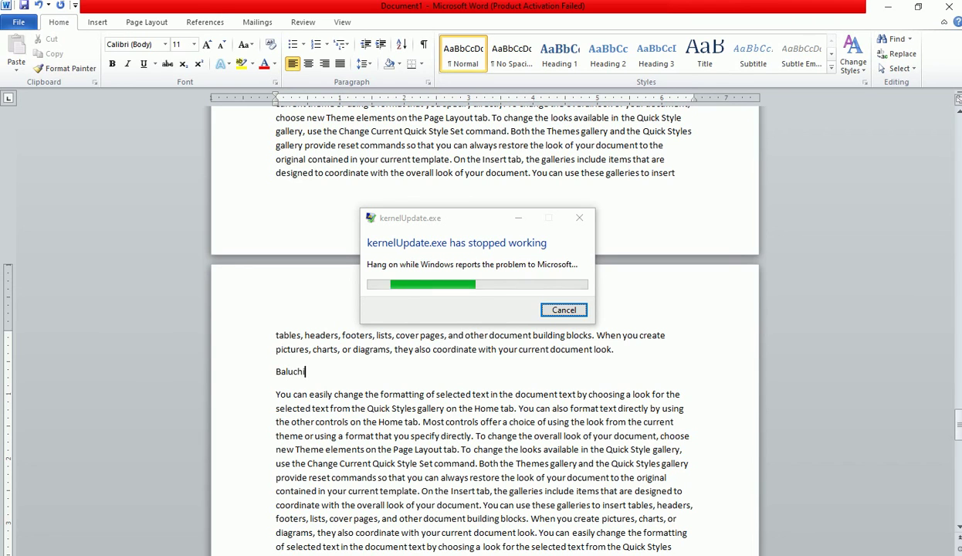
{"action": "type", "text": "st"}
{"action": "key", "text": "BackSpace"}
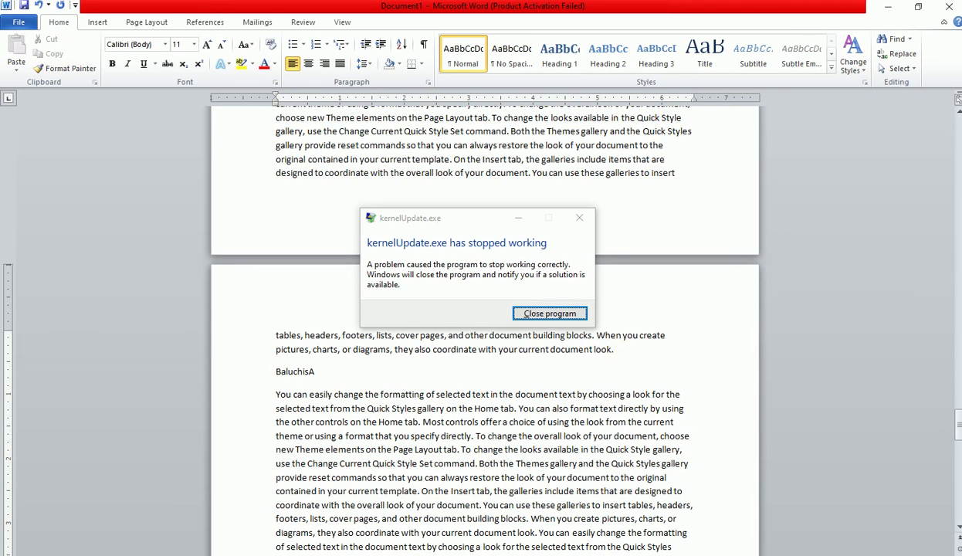
{"action": "type", "text": "AN"}
{"action": "key", "text": "BackSpace"}
{"action": "type", "text": "an"}
{"action": "left_click", "coordinate": [309, 371]}
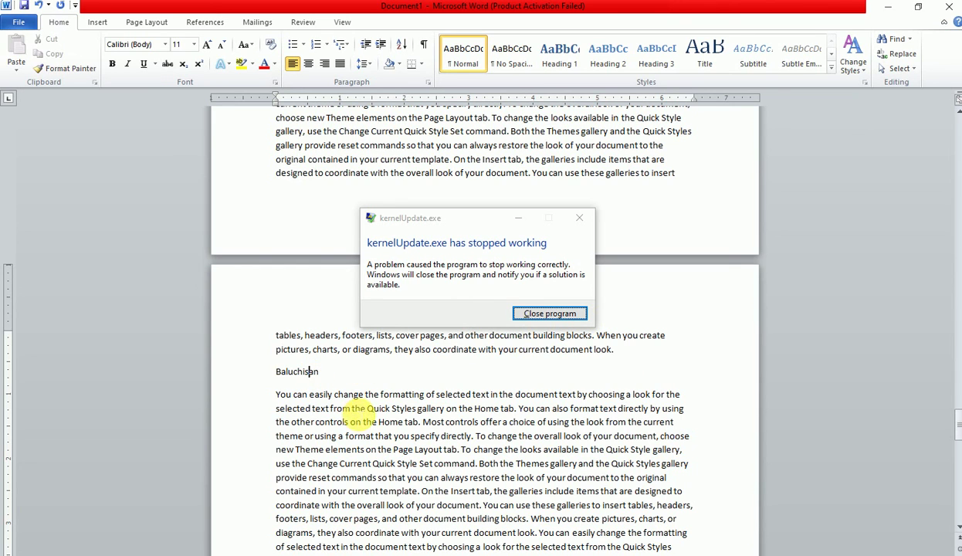
{"action": "type", "text": "t"}
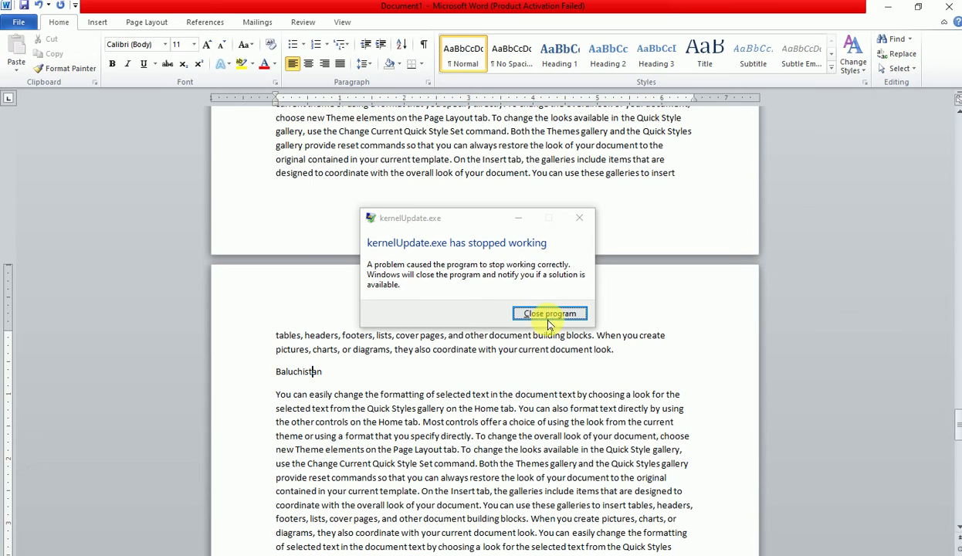
{"action": "left_click", "coordinate": [546, 312]}
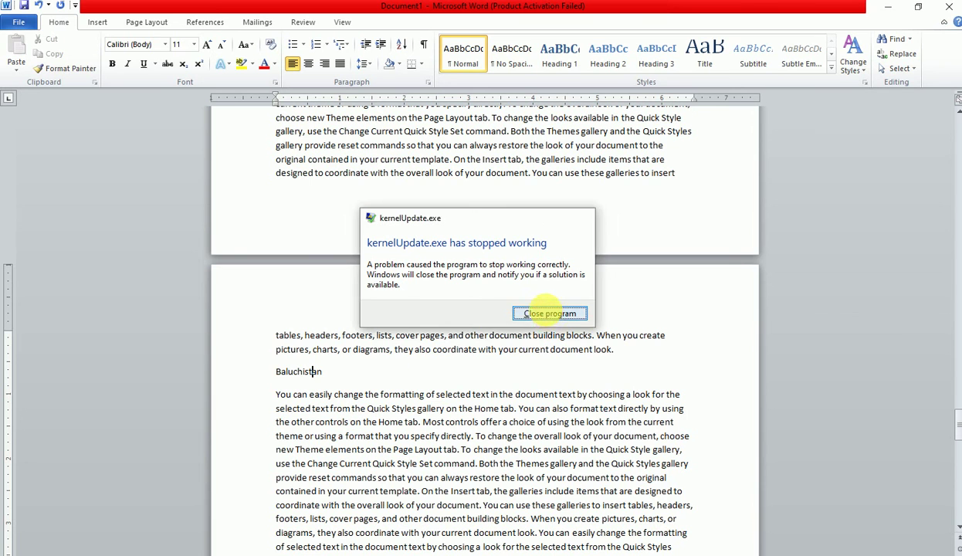
{"action": "left_click", "coordinate": [603, 56]}
Pull the Pakistan section up onto the blank first page.
{"action": "scroll", "coordinate": [408, 442], "scroll_direction": "down", "scroll_amount": 5}
{"action": "scroll", "coordinate": [402, 448], "scroll_direction": "down", "scroll_amount": 5}
{"action": "scroll", "coordinate": [398, 455], "scroll_direction": "down", "scroll_amount": 5}
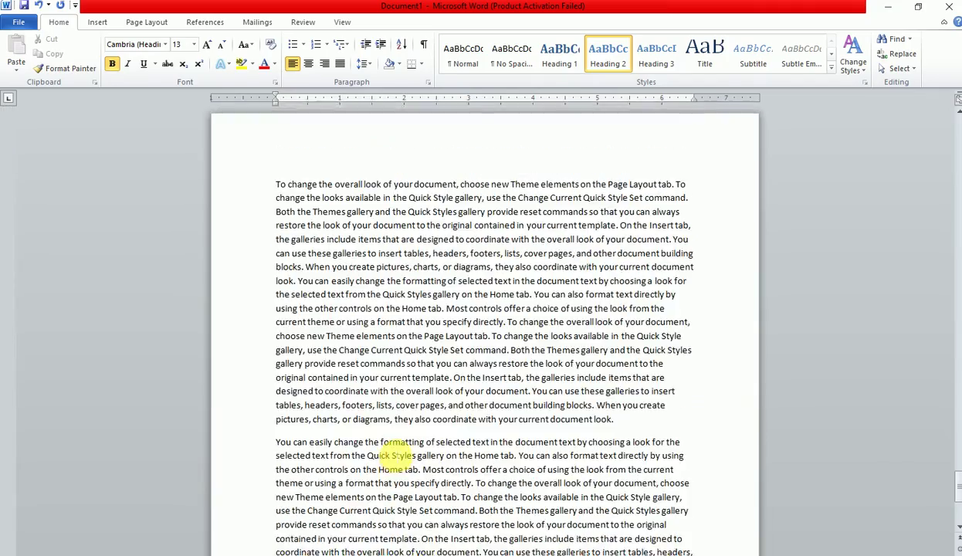
{"action": "scroll", "coordinate": [397, 458], "scroll_direction": "down", "scroll_amount": 5}
{"action": "scroll", "coordinate": [397, 458], "scroll_direction": "up", "scroll_amount": 5}
{"action": "scroll", "coordinate": [397, 458], "scroll_direction": "up", "scroll_amount": 5}
{"action": "scroll", "coordinate": [397, 458], "scroll_direction": "up", "scroll_amount": 5}
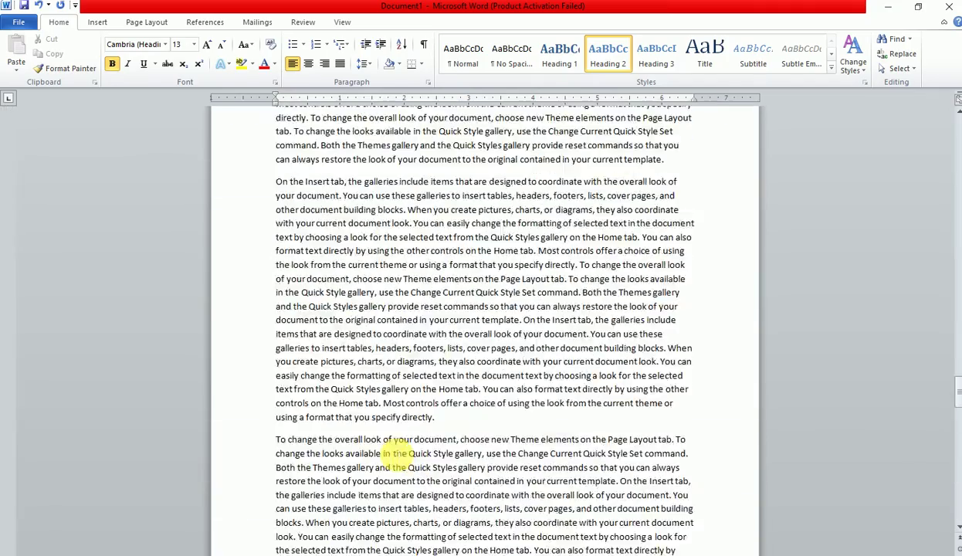
{"action": "scroll", "coordinate": [396, 457], "scroll_direction": "up", "scroll_amount": 5}
{"action": "scroll", "coordinate": [396, 455], "scroll_direction": "down", "scroll_amount": 4}
{"action": "scroll", "coordinate": [393, 458], "scroll_direction": "down", "scroll_amount": 4}
{"action": "scroll", "coordinate": [393, 451], "scroll_direction": "down", "scroll_amount": 4}
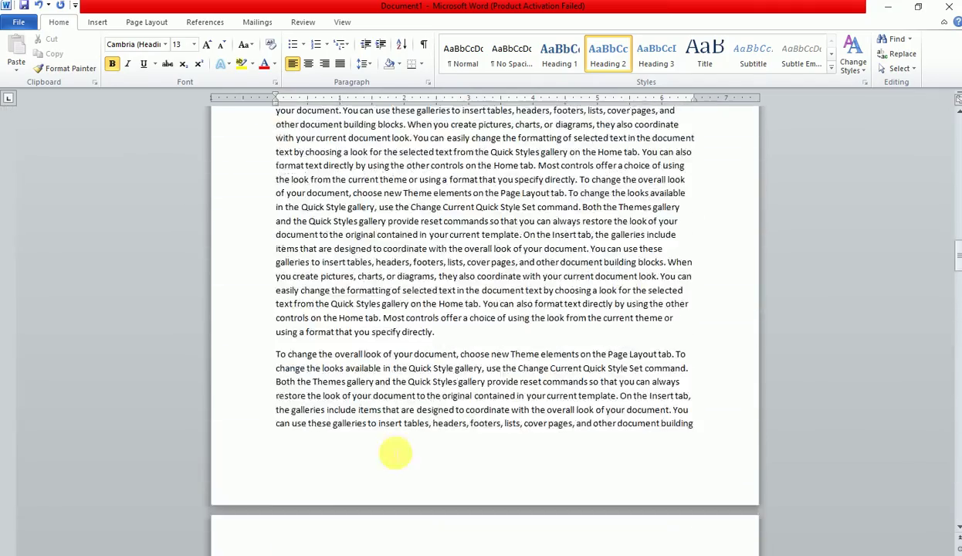
{"action": "scroll", "coordinate": [393, 455], "scroll_direction": "down", "scroll_amount": 4}
{"action": "scroll", "coordinate": [393, 451], "scroll_direction": "up", "scroll_amount": 5}
{"action": "scroll", "coordinate": [388, 446], "scroll_direction": "up", "scroll_amount": 10}
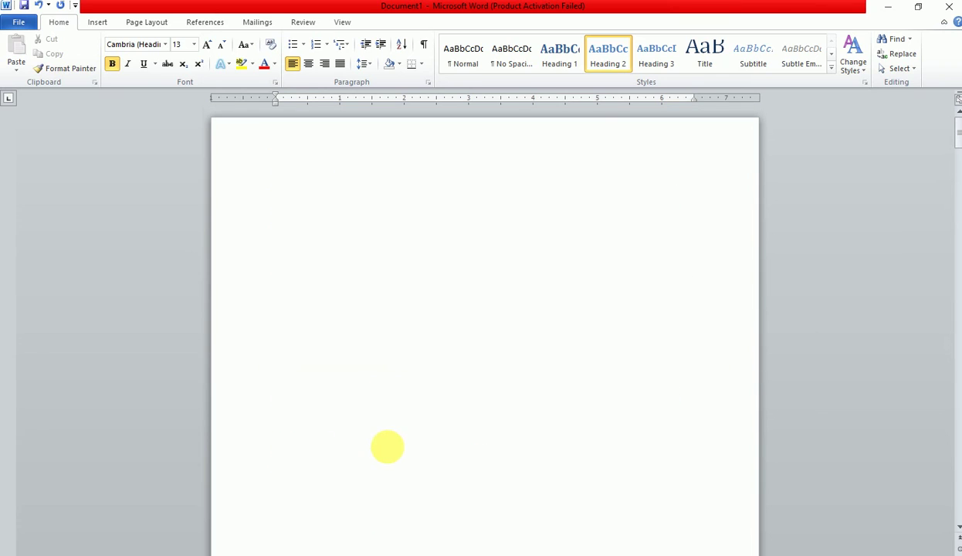
{"action": "left_click", "coordinate": [342, 254]}
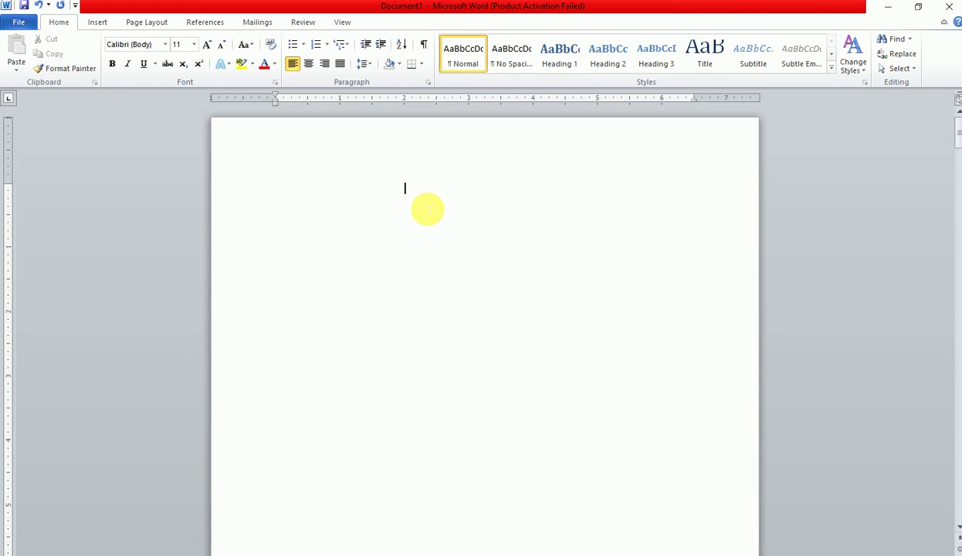
{"action": "key", "text": "Delete"}
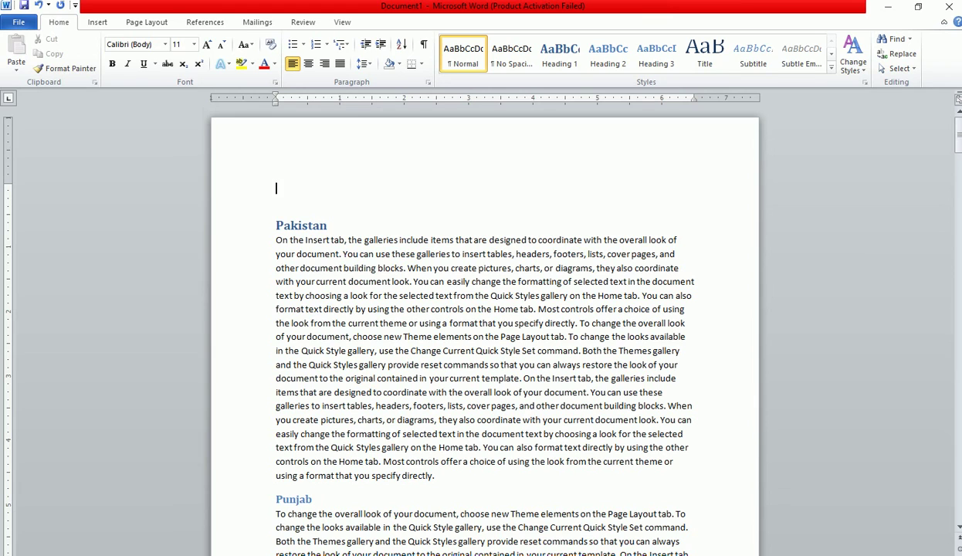
Insert the Automatic Table 2 Table of Contents at the top of the document.
{"action": "left_click", "coordinate": [193, 25]}
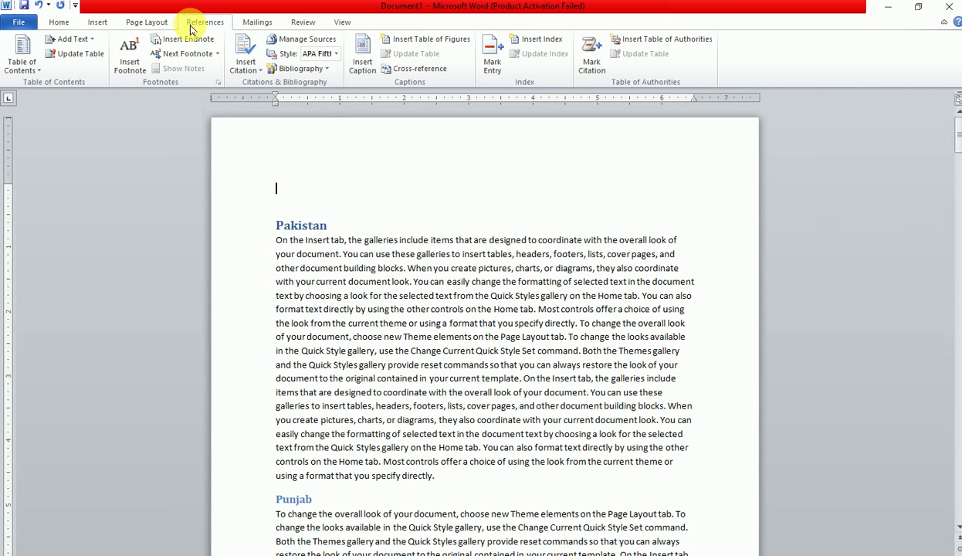
{"action": "left_click", "coordinate": [39, 72]}
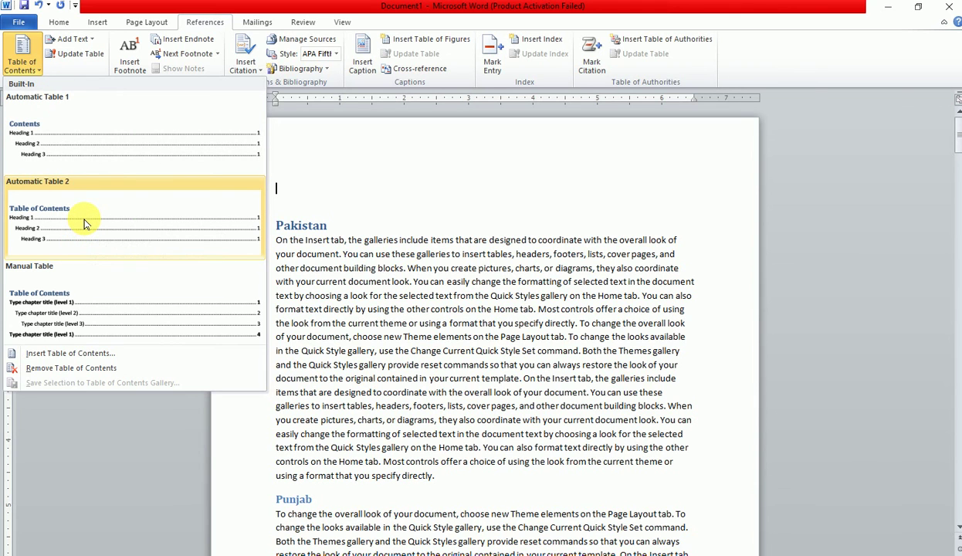
{"action": "left_click", "coordinate": [85, 224]}
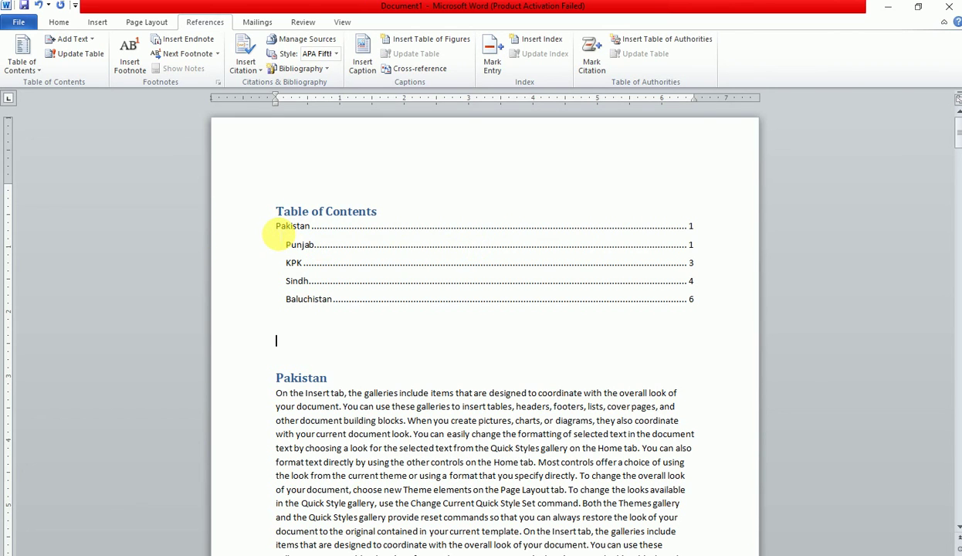
{"action": "left_click", "coordinate": [276, 231]}
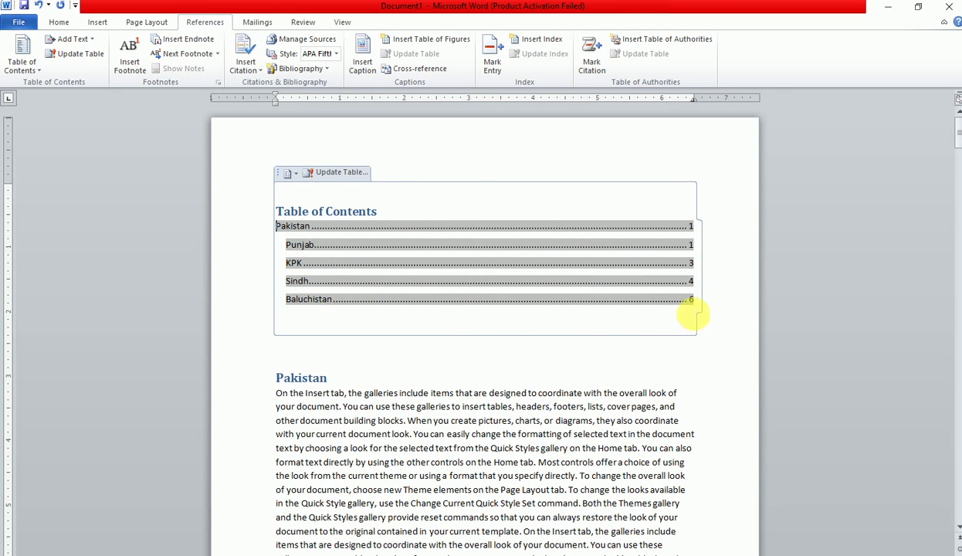
{"action": "scroll", "coordinate": [622, 353], "scroll_direction": "down", "scroll_amount": 3}
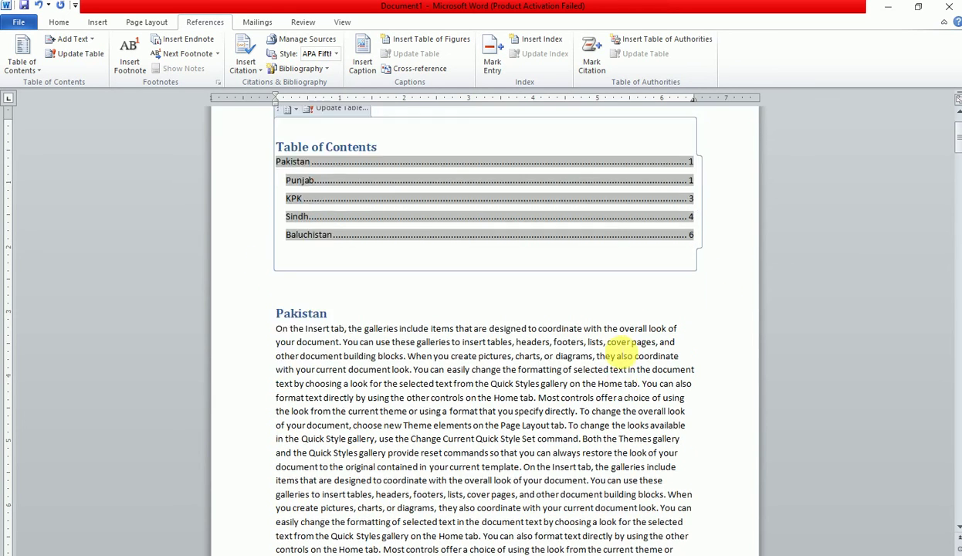
{"action": "scroll", "coordinate": [477, 357], "scroll_direction": "down", "scroll_amount": 4}
{"action": "scroll", "coordinate": [478, 357], "scroll_direction": "down", "scroll_amount": 1}
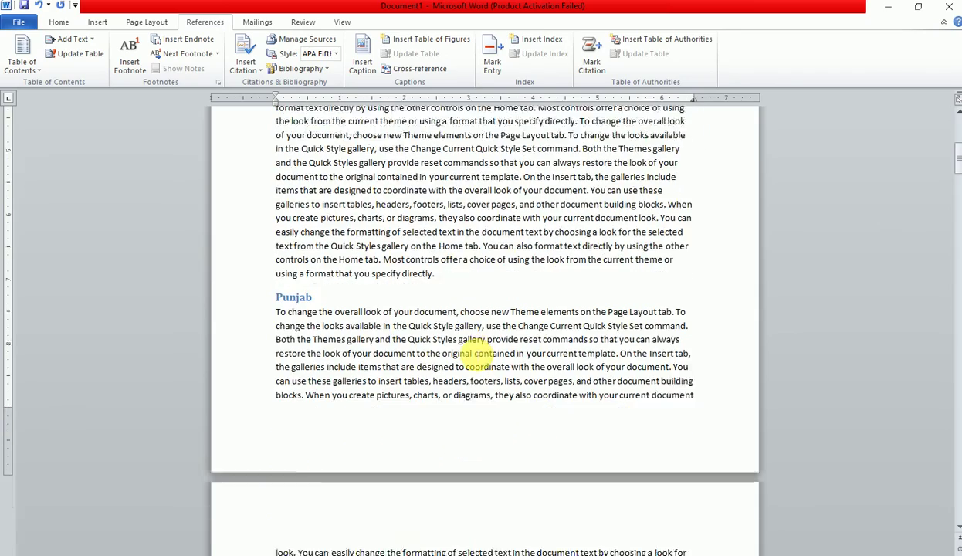
{"action": "scroll", "coordinate": [477, 357], "scroll_direction": "down", "scroll_amount": 3}
{"action": "scroll", "coordinate": [478, 357], "scroll_direction": "down", "scroll_amount": 4}
{"action": "scroll", "coordinate": [472, 241], "scroll_direction": "down", "scroll_amount": 1}
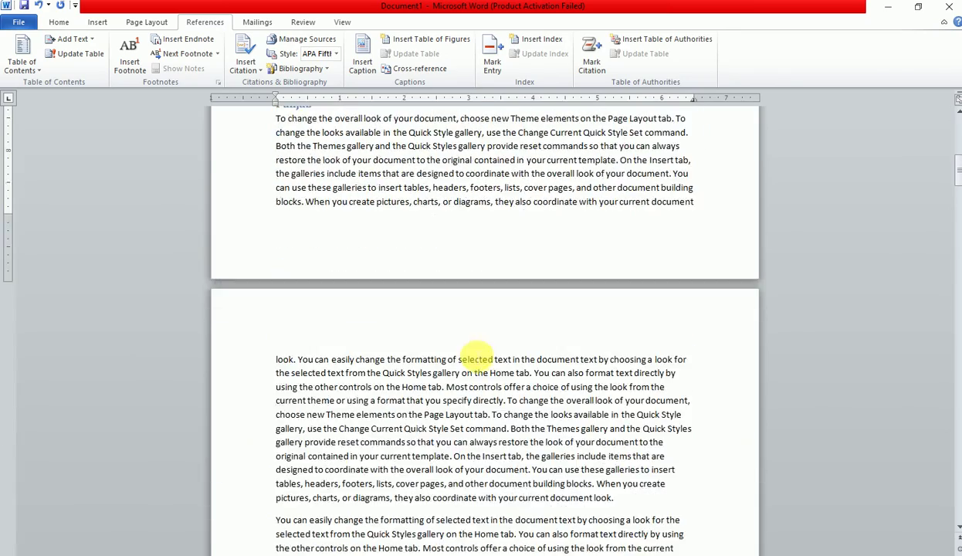
{"action": "scroll", "coordinate": [526, 361], "scroll_direction": "down", "scroll_amount": 5}
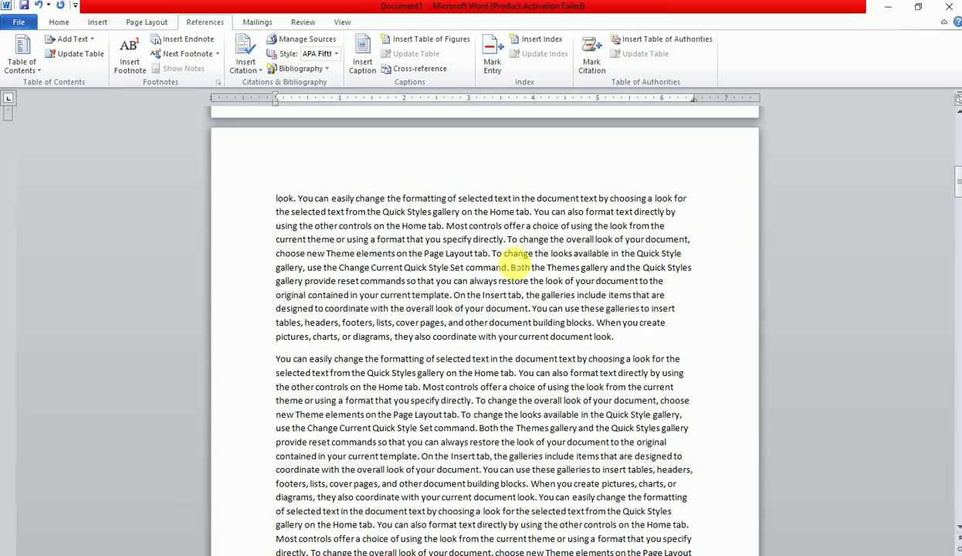
Add a 'Rawalpindi' Heading 3 line before the 'To change' paragraph.
{"action": "left_click", "coordinate": [506, 240]}
{"action": "key", "text": "Return"}
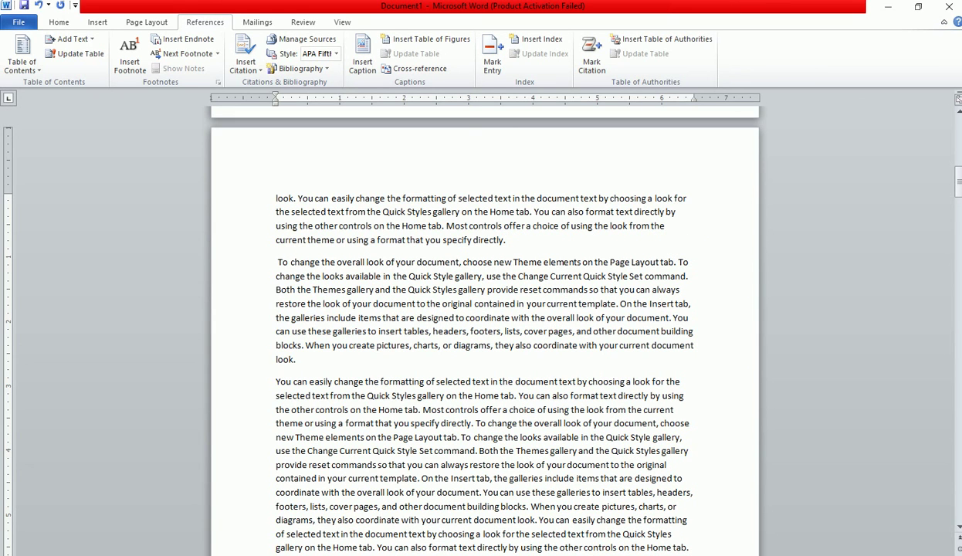
{"action": "key", "text": "Delete"}
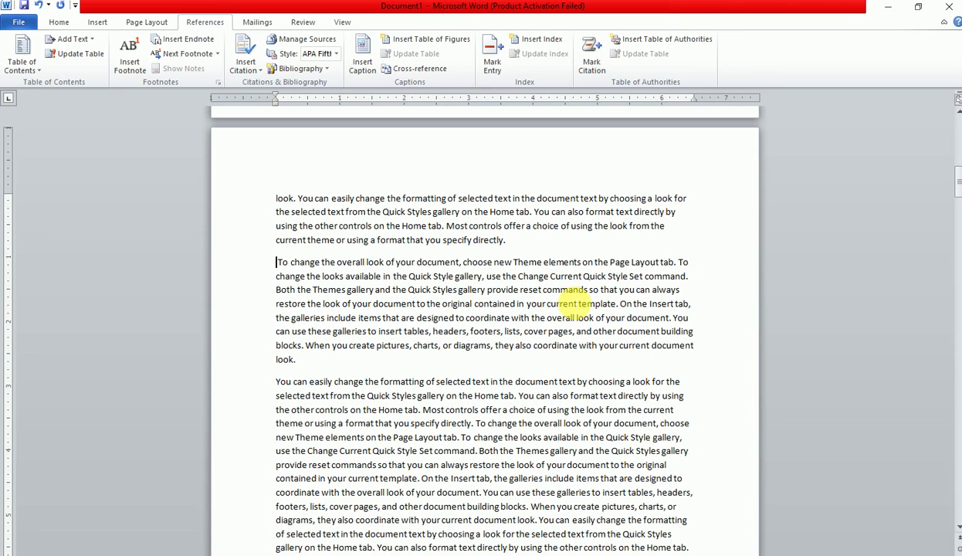
{"action": "type", "text": "Raw "}
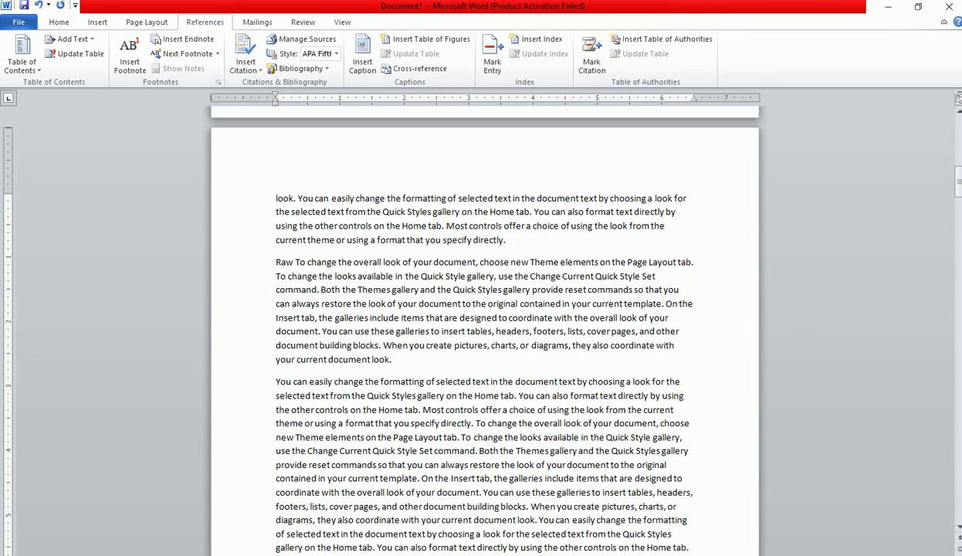
{"action": "type", "text": "alpindi"}
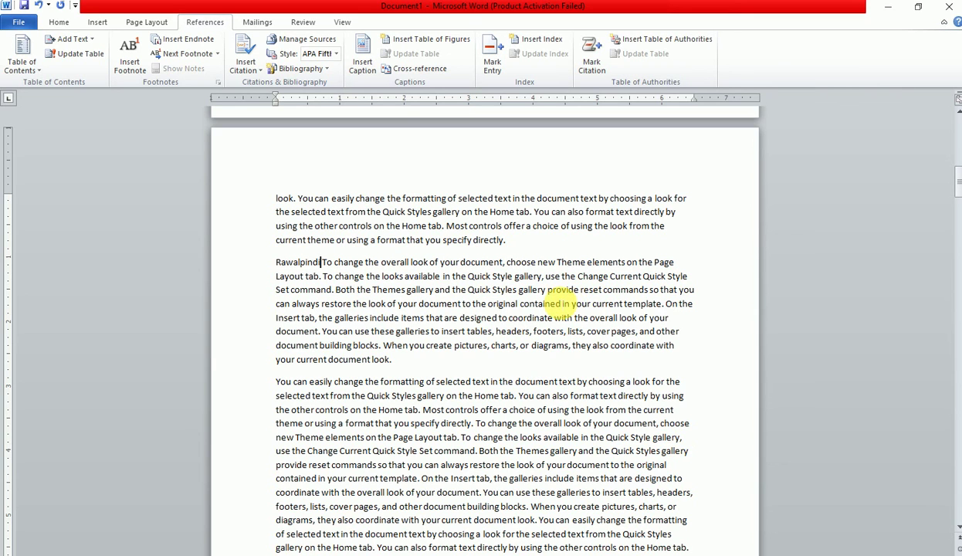
{"action": "key", "text": "Return"}
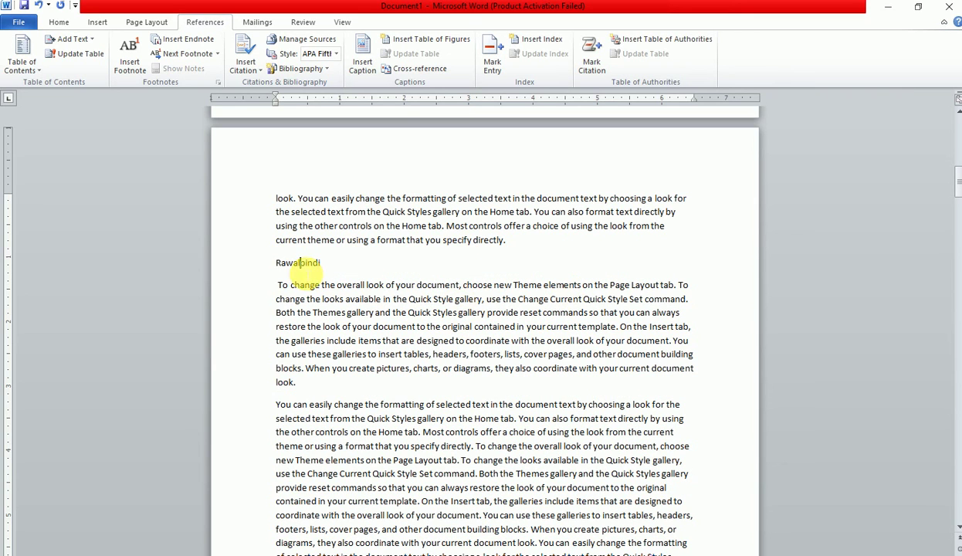
{"action": "left_click", "coordinate": [99, 23]}
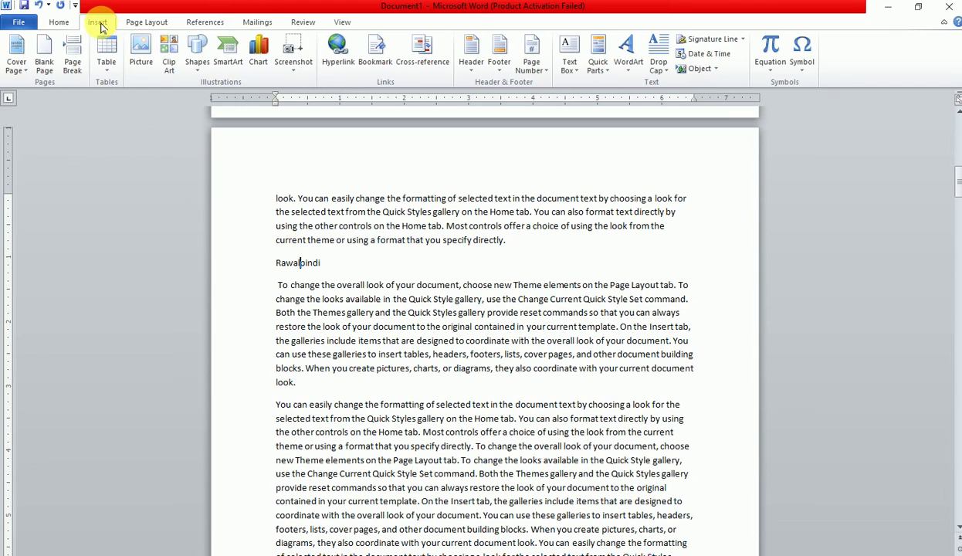
{"action": "left_click", "coordinate": [60, 23]}
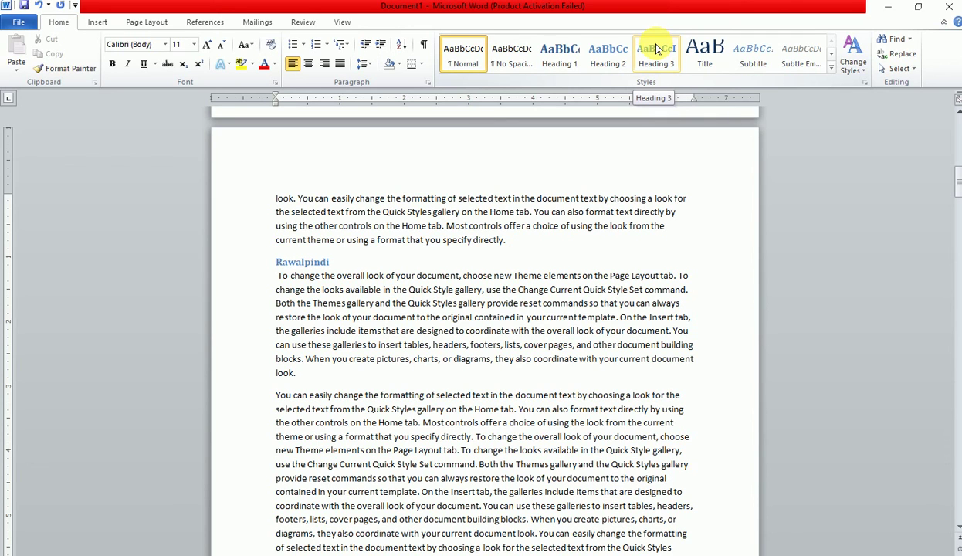
{"action": "left_click", "coordinate": [656, 50]}
{"action": "scroll", "coordinate": [444, 328], "scroll_direction": "down", "scroll_amount": 4}
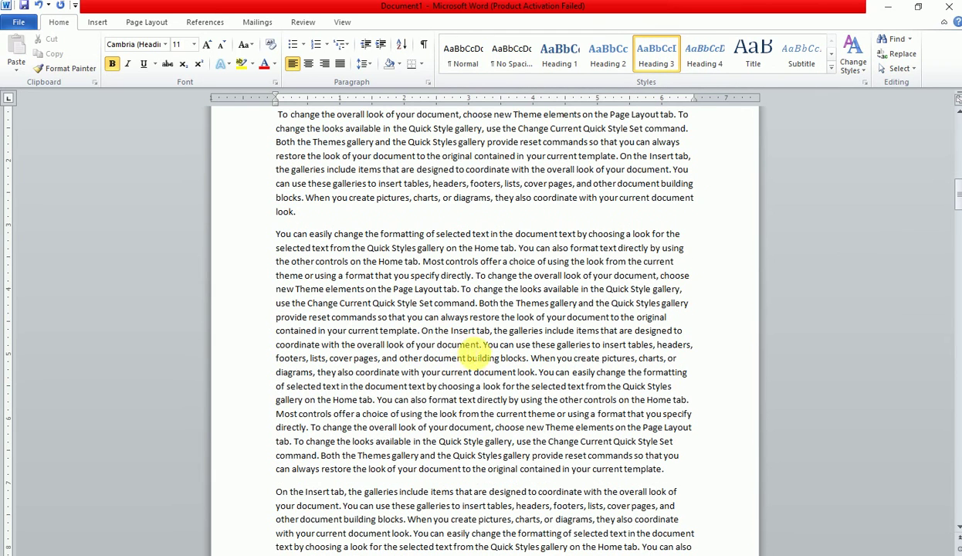
Add a 'Lahore' Heading 3 line after the paragraph ending 'current template.'.
{"action": "left_click", "coordinate": [695, 477]}
{"action": "key", "text": "Return"}
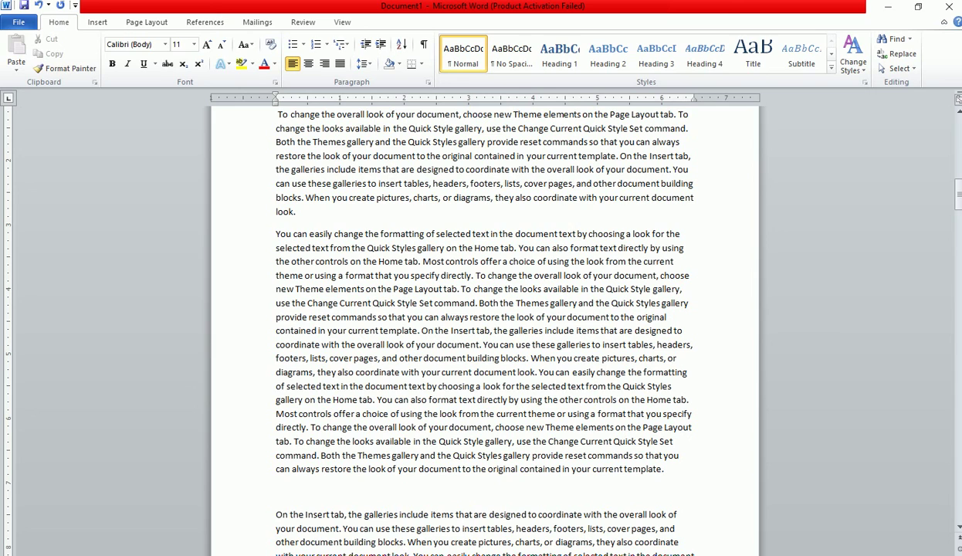
{"action": "type", "text": "Lahore"}
{"action": "left_click", "coordinate": [659, 50]}
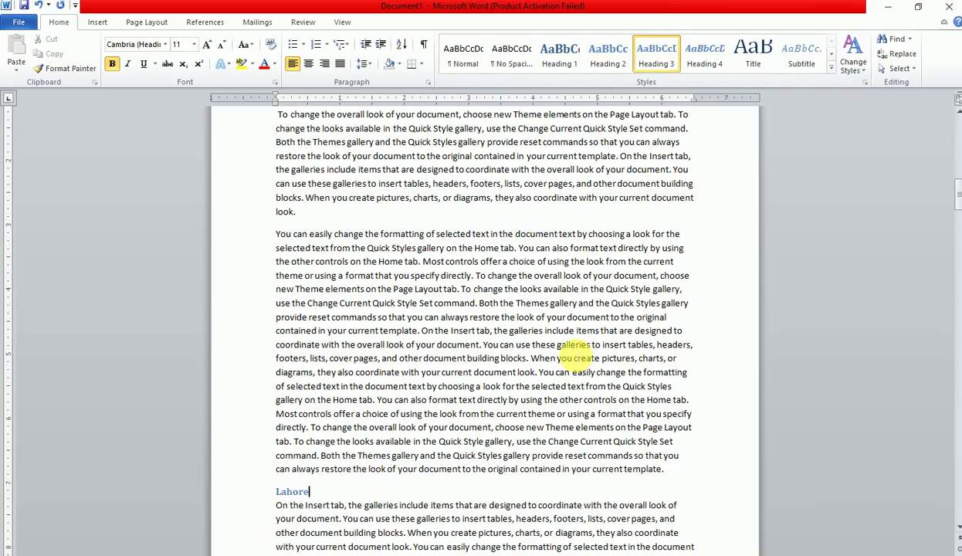
{"action": "scroll", "coordinate": [576, 357], "scroll_direction": "down", "scroll_amount": 5}
{"action": "scroll", "coordinate": [575, 357], "scroll_direction": "down", "scroll_amount": 5}
{"action": "scroll", "coordinate": [576, 356], "scroll_direction": "down", "scroll_amount": 6}
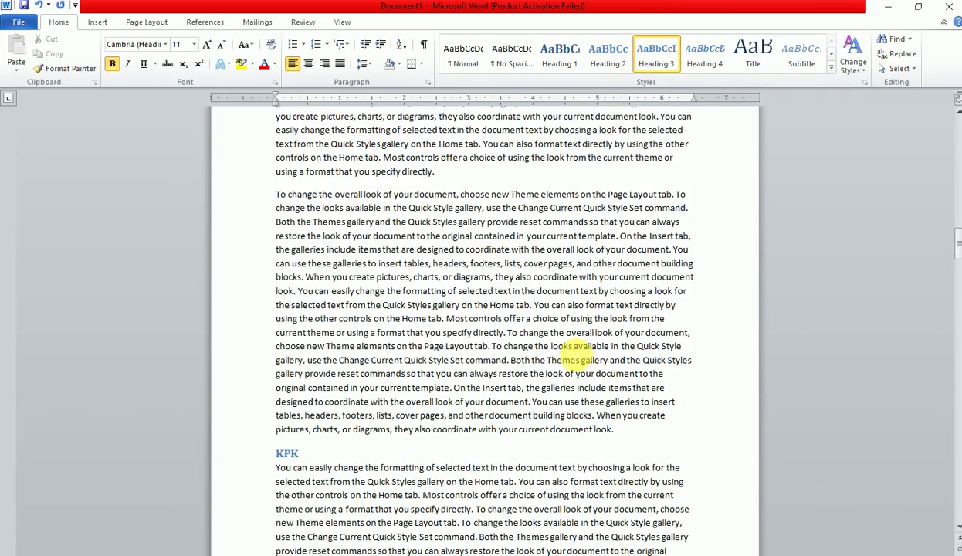
{"action": "scroll", "coordinate": [578, 356], "scroll_direction": "up", "scroll_amount": 1}
Add a 'Multan' Heading 3 line after the paragraph ending 'specify directly.'.
{"action": "left_click", "coordinate": [456, 145]}
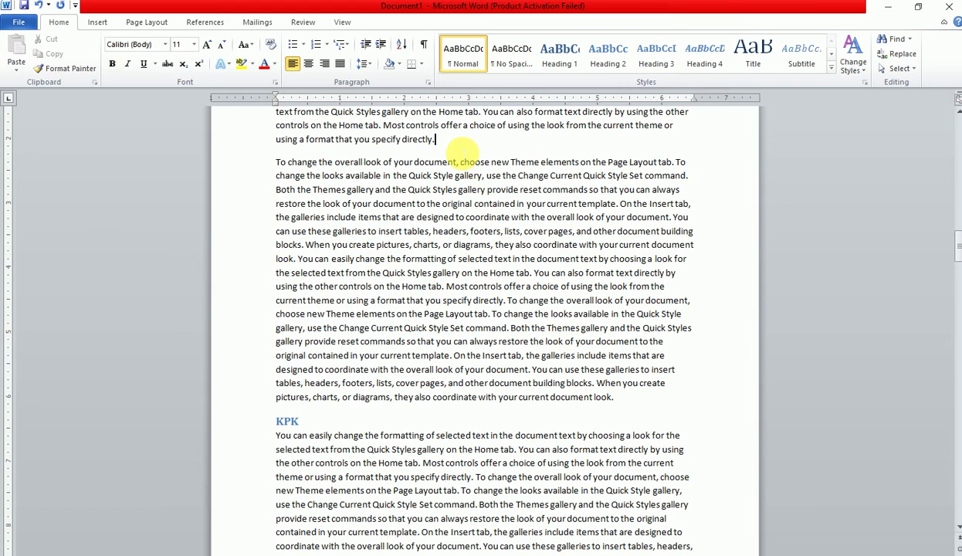
{"action": "key", "text": "Return"}
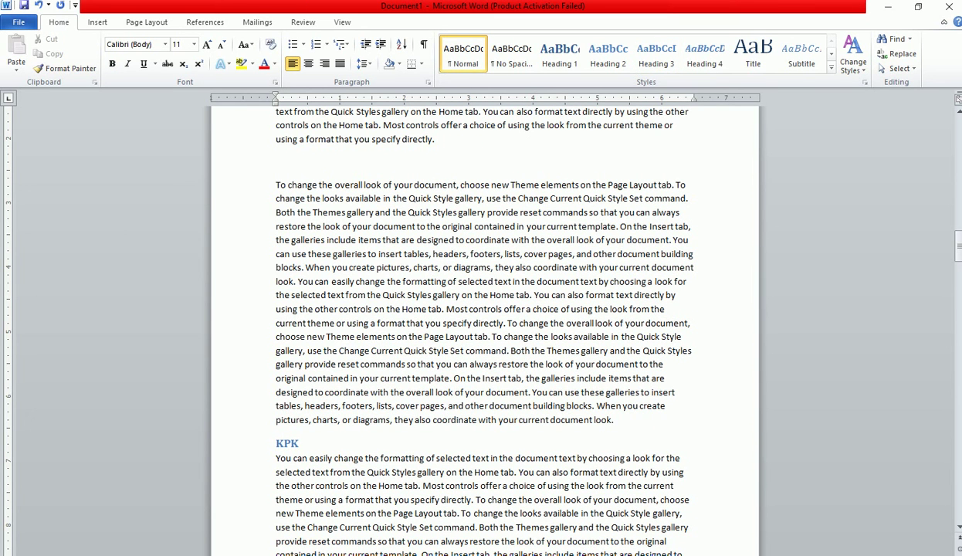
{"action": "type", "text": "M"}
{"action": "type", "text": "ulta"}
{"action": "type", "text": "n"}
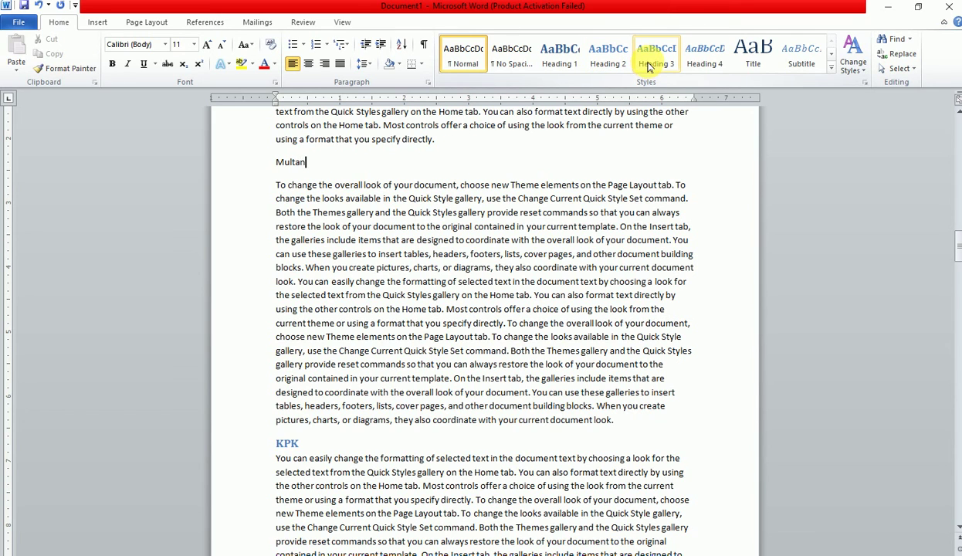
{"action": "left_click", "coordinate": [651, 64]}
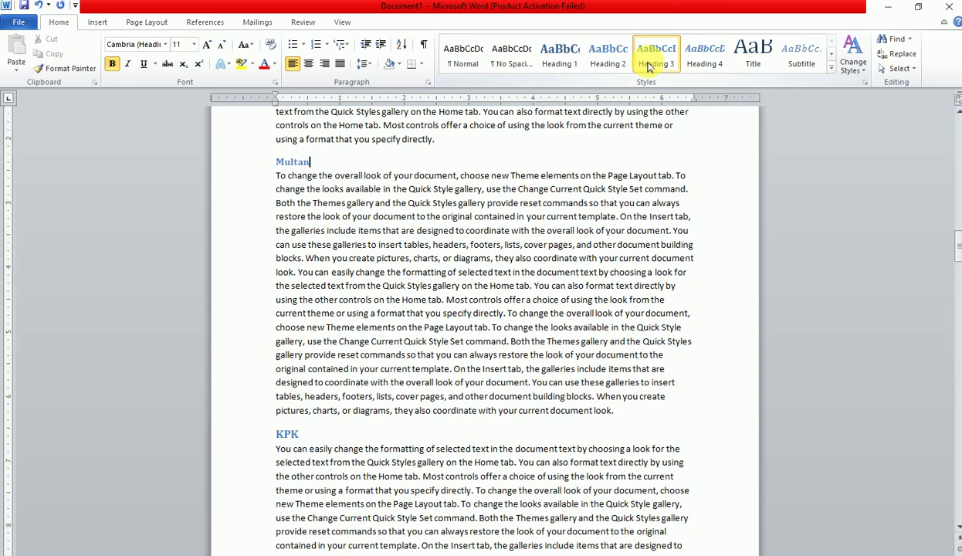
{"action": "scroll", "coordinate": [629, 146], "scroll_direction": "down", "scroll_amount": 5}
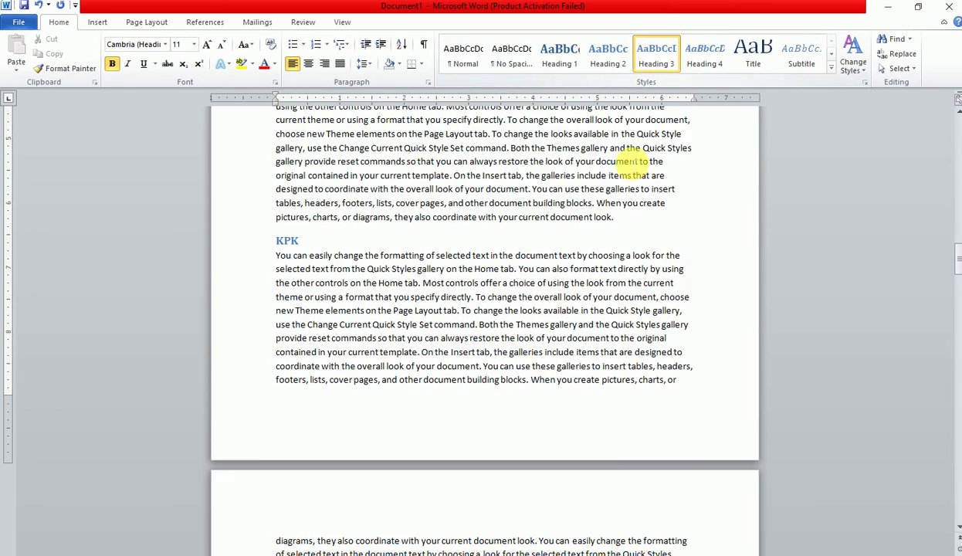
{"action": "scroll", "coordinate": [545, 367], "scroll_direction": "down", "scroll_amount": 3}
{"action": "scroll", "coordinate": [544, 367], "scroll_direction": "down", "scroll_amount": 3}
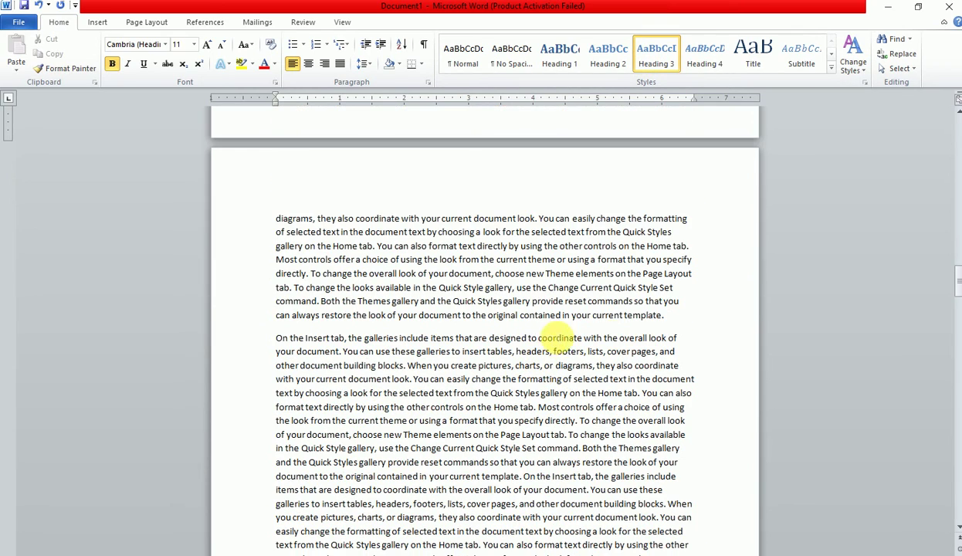
Add 'Peshawar' and 'Mardan' as Heading 3 city headings on new lines above their paragraphs.
{"action": "left_click", "coordinate": [688, 321]}
{"action": "key", "text": "Return"}
{"action": "type", "text": "P"}
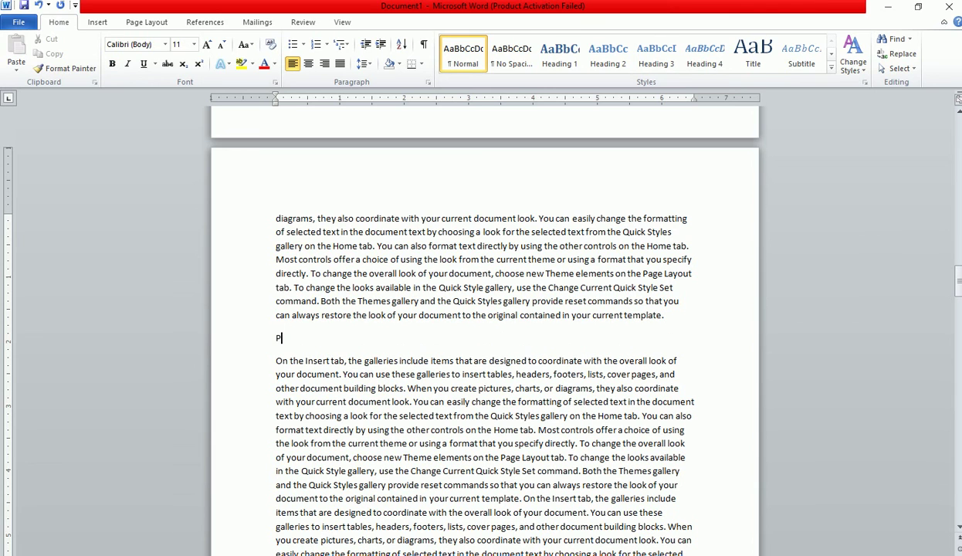
{"action": "type", "text": "eshawar"}
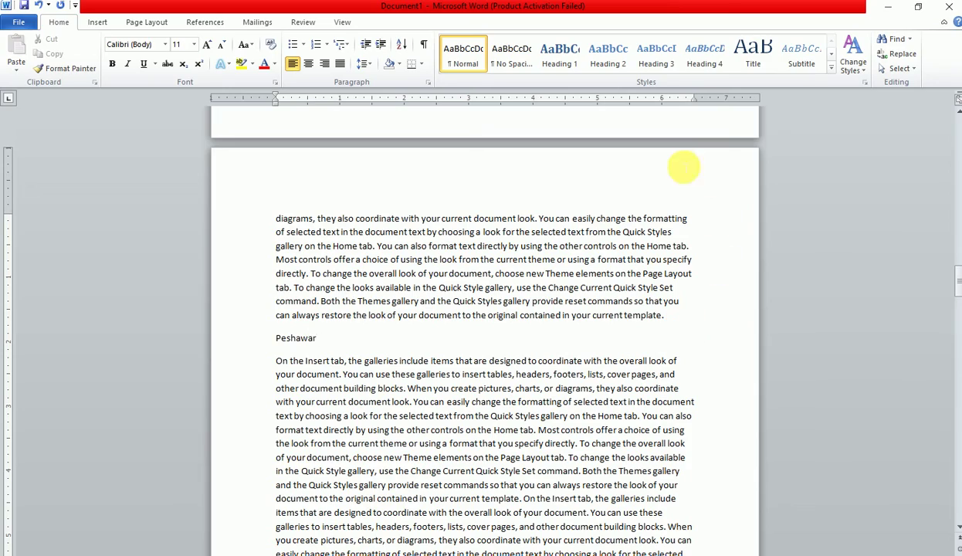
{"action": "left_click", "coordinate": [664, 48]}
{"action": "scroll", "coordinate": [442, 492], "scroll_direction": "down", "scroll_amount": 5}
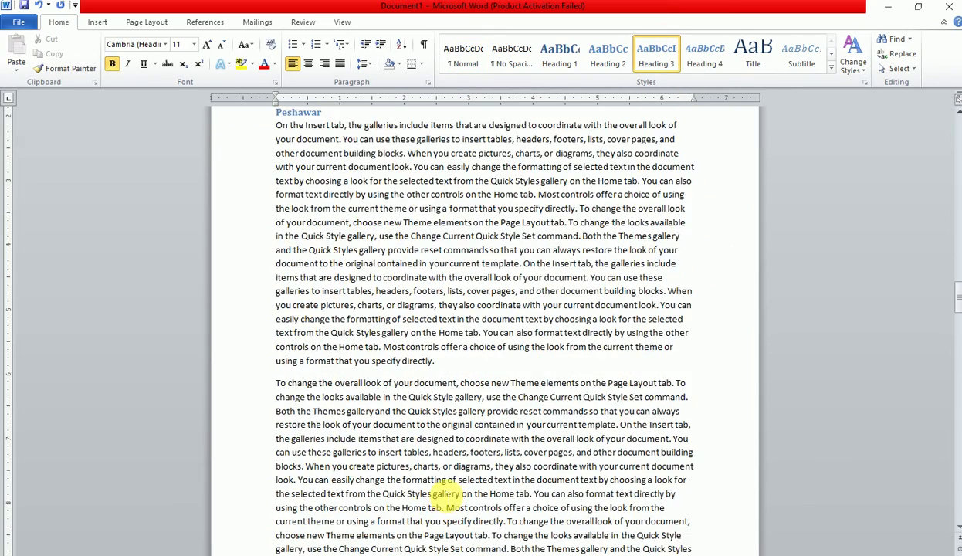
{"action": "scroll", "coordinate": [445, 497], "scroll_direction": "down", "scroll_amount": 4}
{"action": "scroll", "coordinate": [456, 475], "scroll_direction": "down", "scroll_amount": 3}
{"action": "scroll", "coordinate": [457, 457], "scroll_direction": "down", "scroll_amount": 1}
{"action": "scroll", "coordinate": [470, 399], "scroll_direction": "up", "scroll_amount": 3}
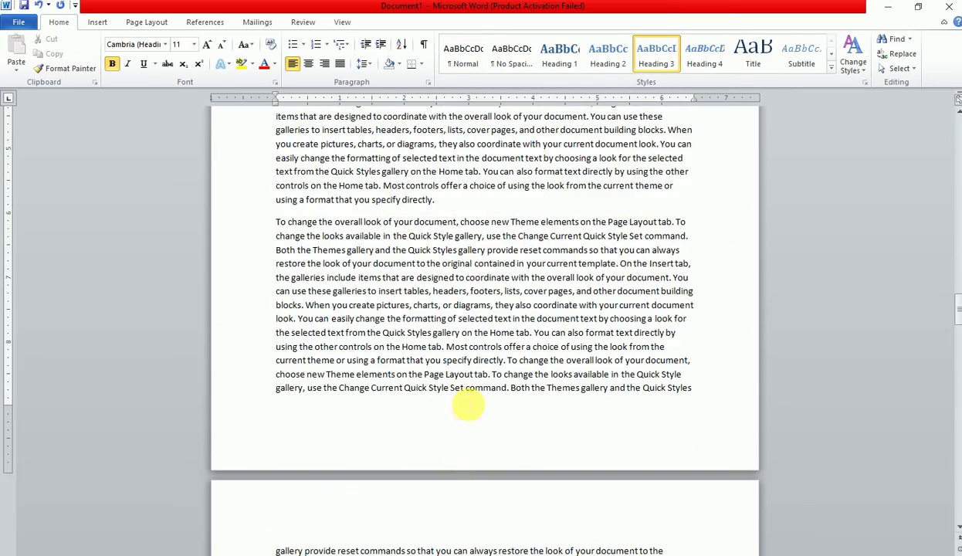
{"action": "left_click", "coordinate": [456, 205]}
{"action": "key", "text": "Return"}
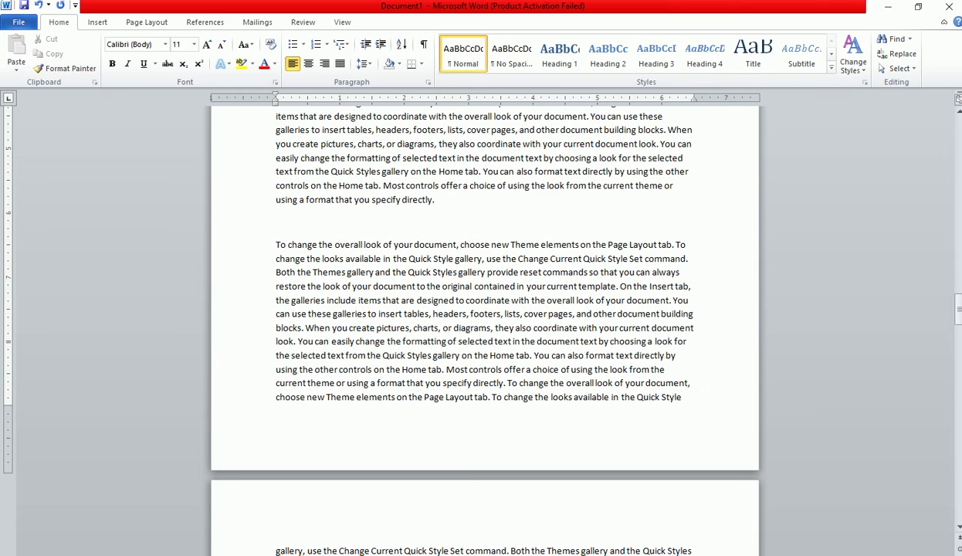
{"action": "type", "text": "Ma"}
{"action": "type", "text": "rdan"}
{"action": "left_click", "coordinate": [656, 54]}
Add 'Karachi' and 'Quetta' as Heading 3 city headings on new lines further down.
{"action": "scroll", "coordinate": [343, 343], "scroll_direction": "down", "scroll_amount": 5}
{"action": "scroll", "coordinate": [343, 344], "scroll_direction": "down", "scroll_amount": 1}
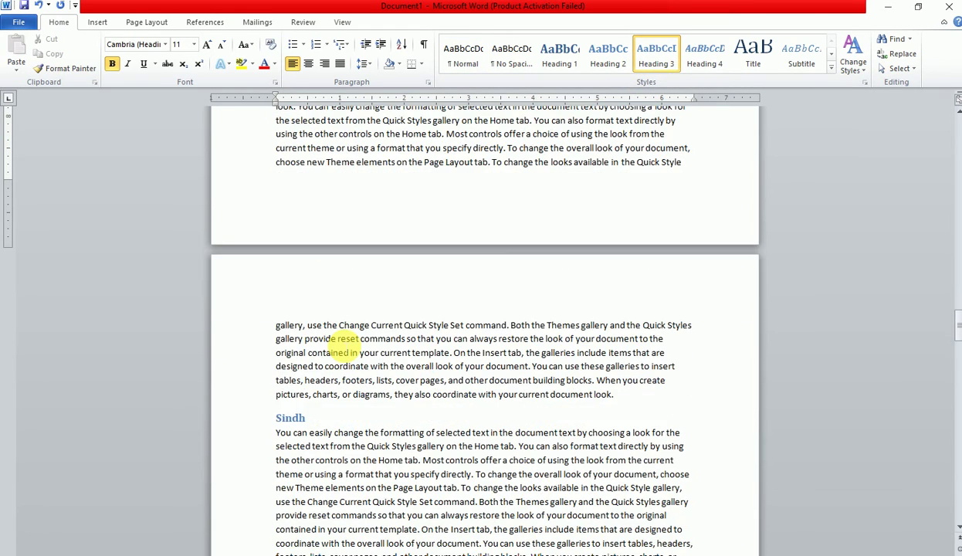
{"action": "scroll", "coordinate": [344, 339], "scroll_direction": "down", "scroll_amount": 3}
{"action": "scroll", "coordinate": [343, 343], "scroll_direction": "down", "scroll_amount": 4}
{"action": "scroll", "coordinate": [360, 340], "scroll_direction": "down", "scroll_amount": 3}
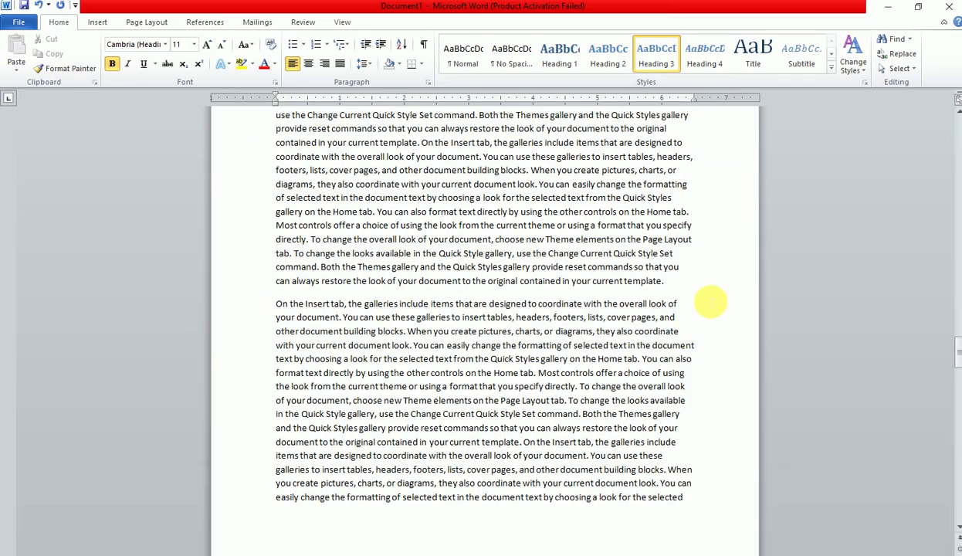
{"action": "left_click", "coordinate": [699, 283]}
{"action": "key", "text": "Return"}
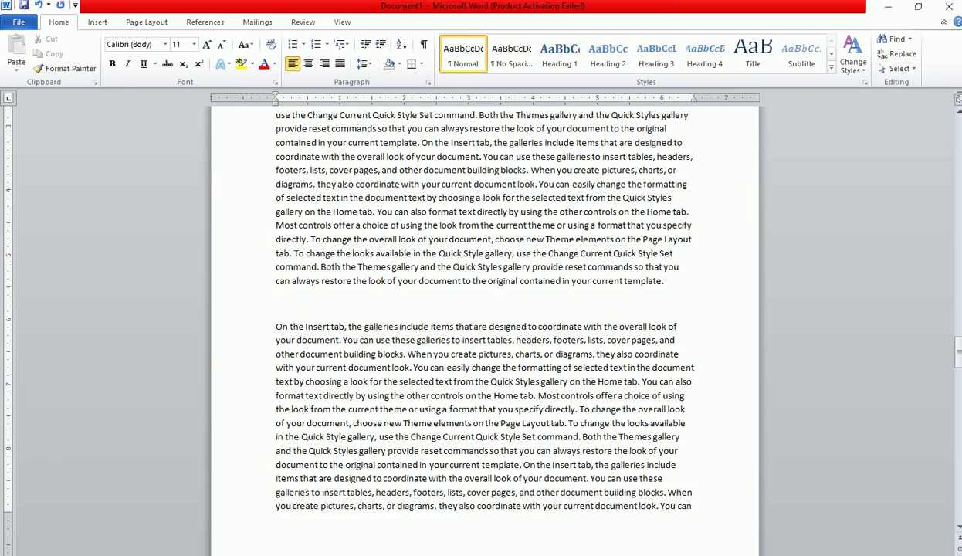
{"action": "type", "text": "Kara"}
{"action": "type", "text": "chi"}
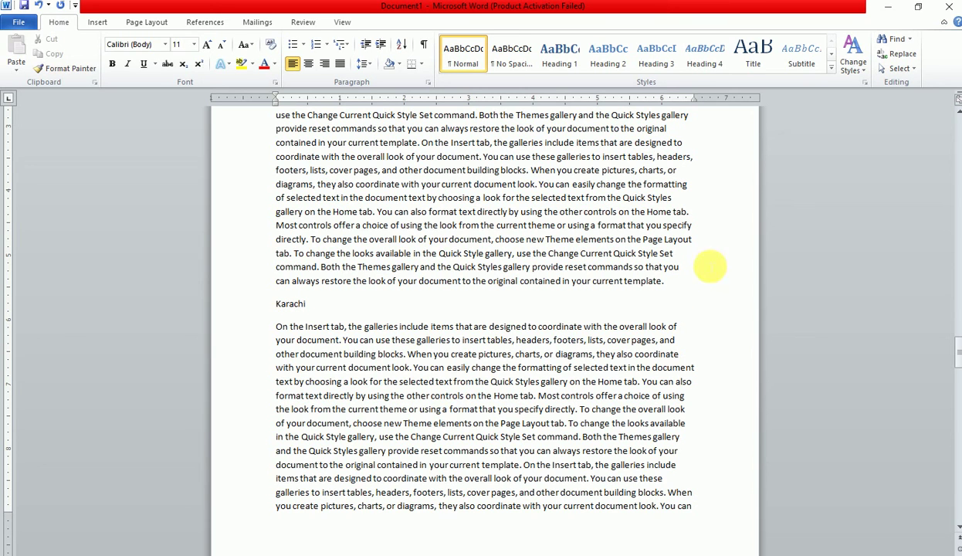
{"action": "left_click", "coordinate": [657, 54]}
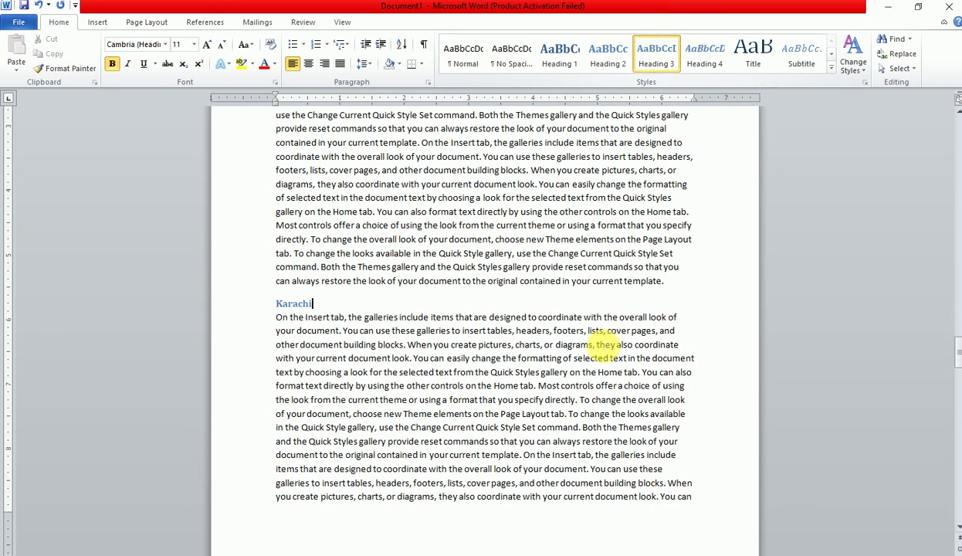
{"action": "scroll", "coordinate": [604, 345], "scroll_direction": "down", "scroll_amount": 5}
{"action": "scroll", "coordinate": [603, 345], "scroll_direction": "down", "scroll_amount": 5}
{"action": "scroll", "coordinate": [603, 345], "scroll_direction": "down", "scroll_amount": 3}
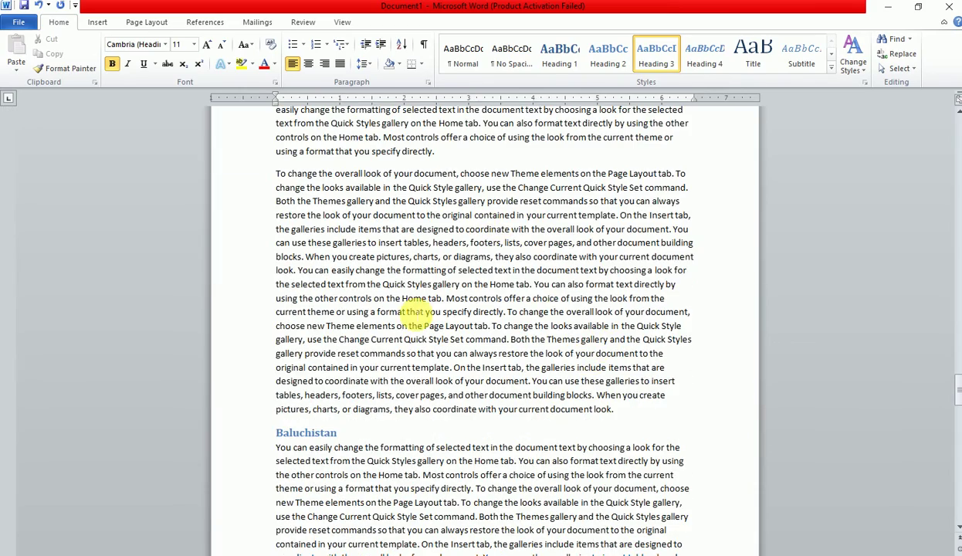
{"action": "scroll", "coordinate": [393, 363], "scroll_direction": "down", "scroll_amount": 7}
{"action": "scroll", "coordinate": [393, 423], "scroll_direction": "down", "scroll_amount": 5}
{"action": "scroll", "coordinate": [386, 484], "scroll_direction": "down", "scroll_amount": 3}
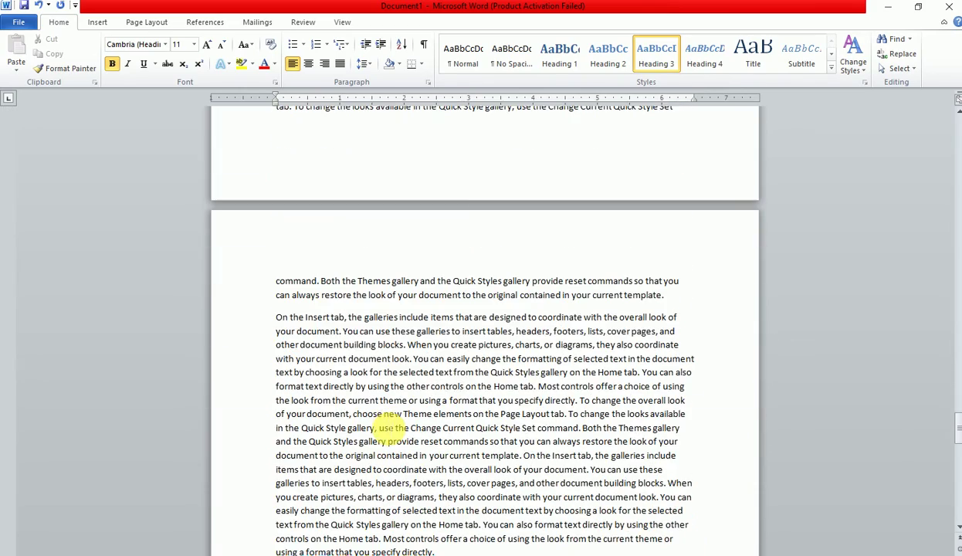
{"action": "left_click", "coordinate": [690, 307]}
{"action": "key", "text": "Return"}
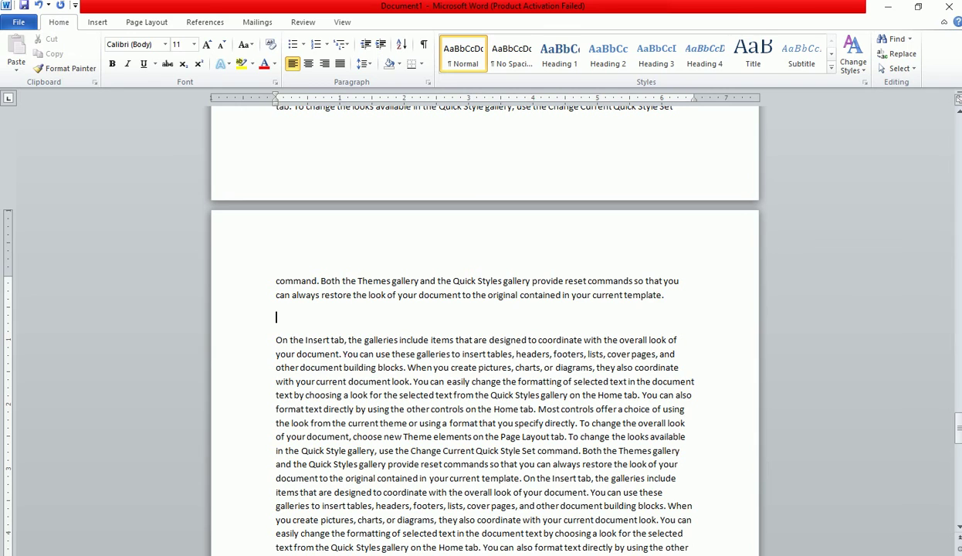
{"action": "type", "text": "Qu"}
{"action": "type", "text": "etta"}
{"action": "left_click", "coordinate": [655, 60]}
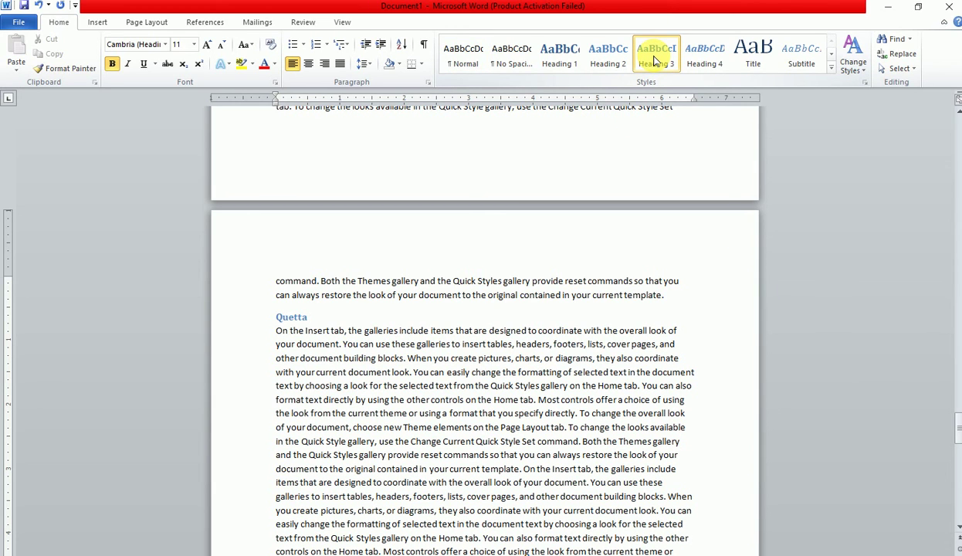
Update the entire Table of Contents from the References tab so it includes all city headings.
{"action": "scroll", "coordinate": [655, 288], "scroll_direction": "up", "scroll_amount": 5}
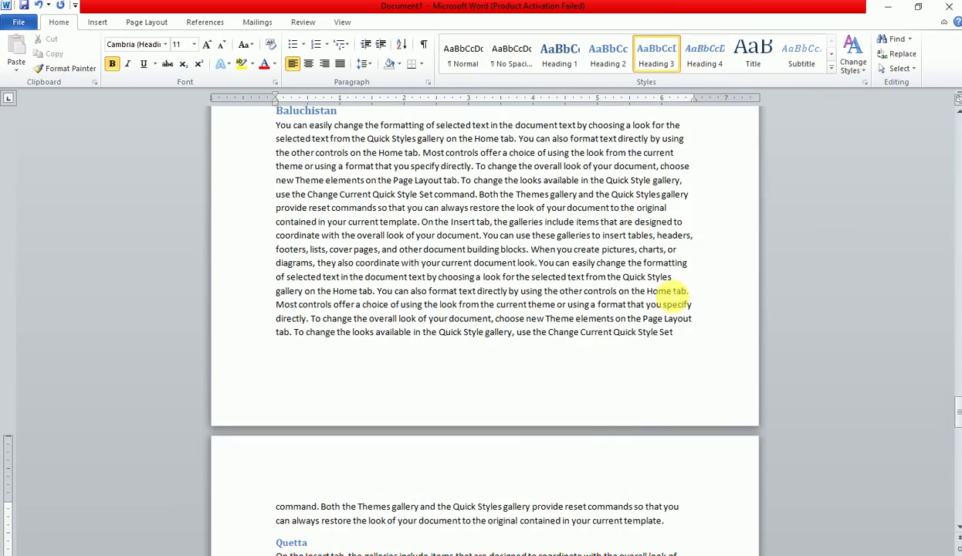
{"action": "left_click_drag", "start_coordinate": [956, 409], "coordinate": [956, 124]}
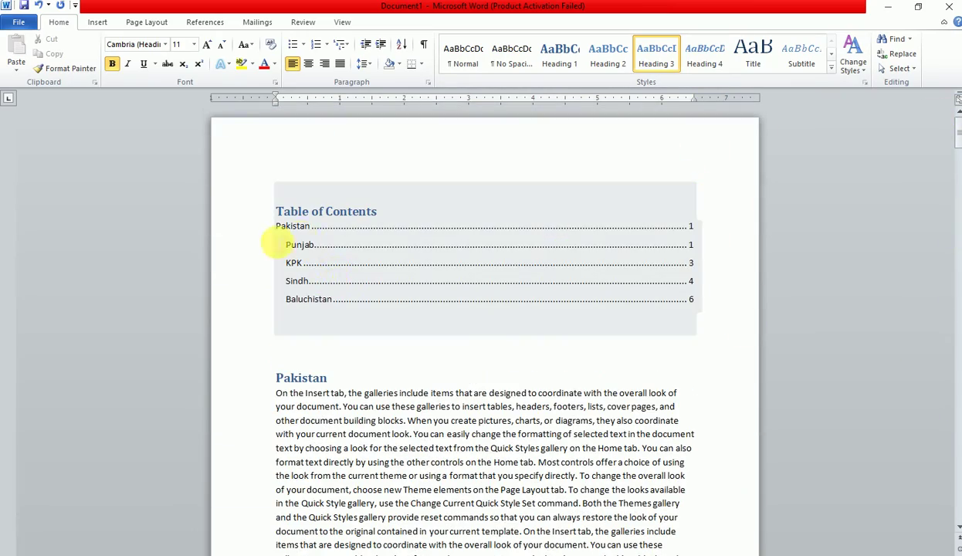
{"action": "left_click", "coordinate": [315, 244]}
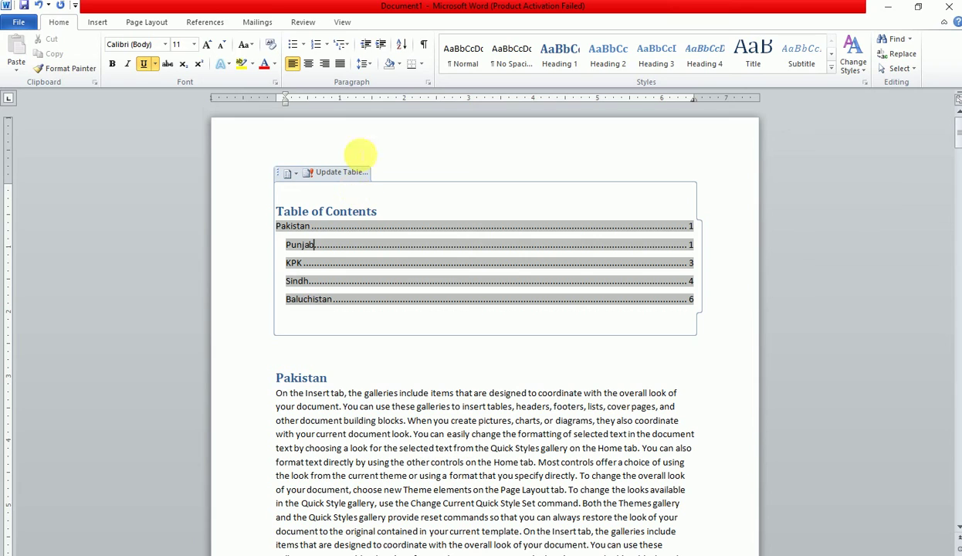
{"action": "left_click", "coordinate": [206, 25]}
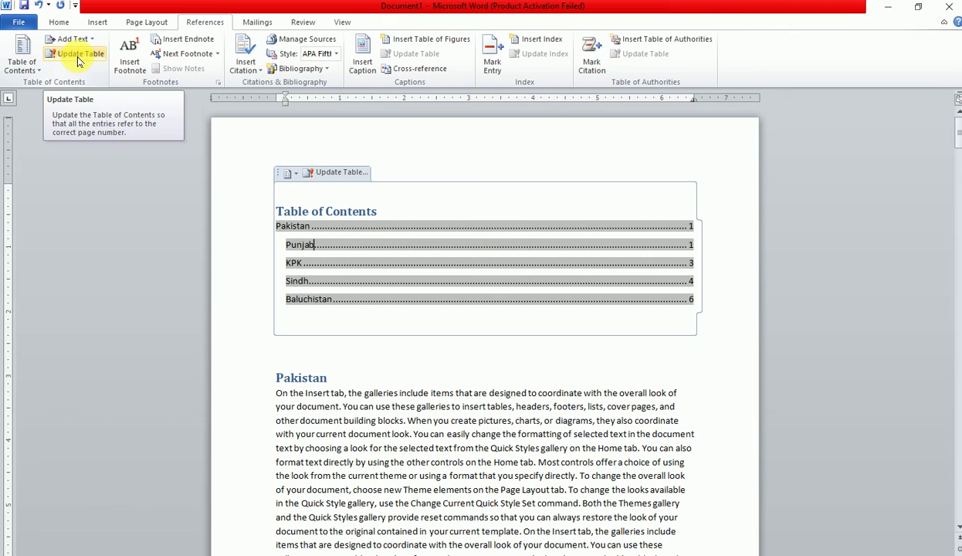
{"action": "left_click", "coordinate": [339, 172]}
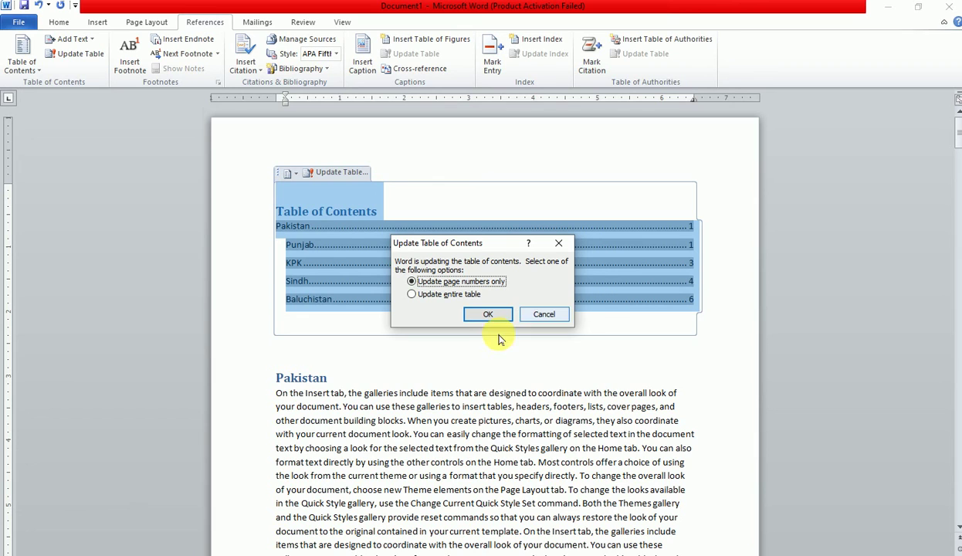
{"action": "left_click", "coordinate": [435, 294]}
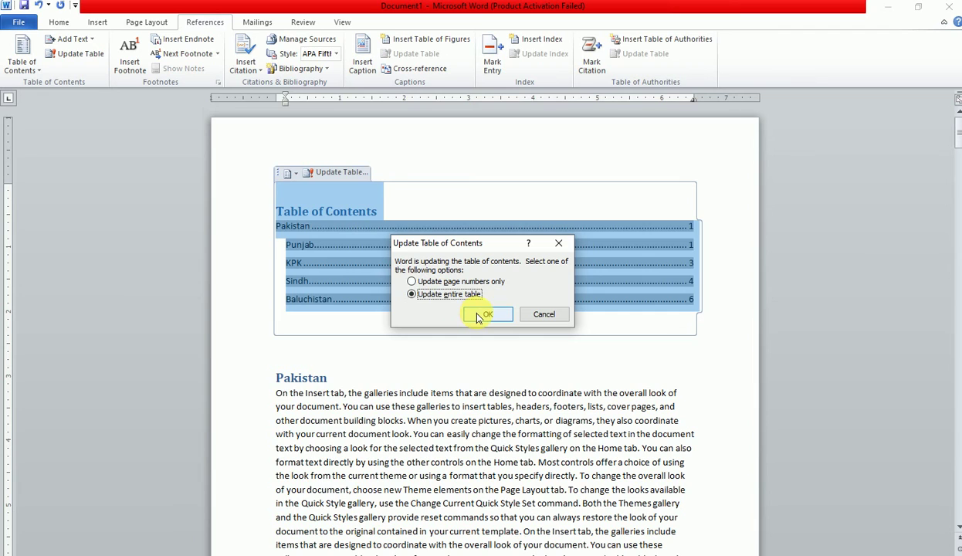
{"action": "left_click", "coordinate": [479, 315]}
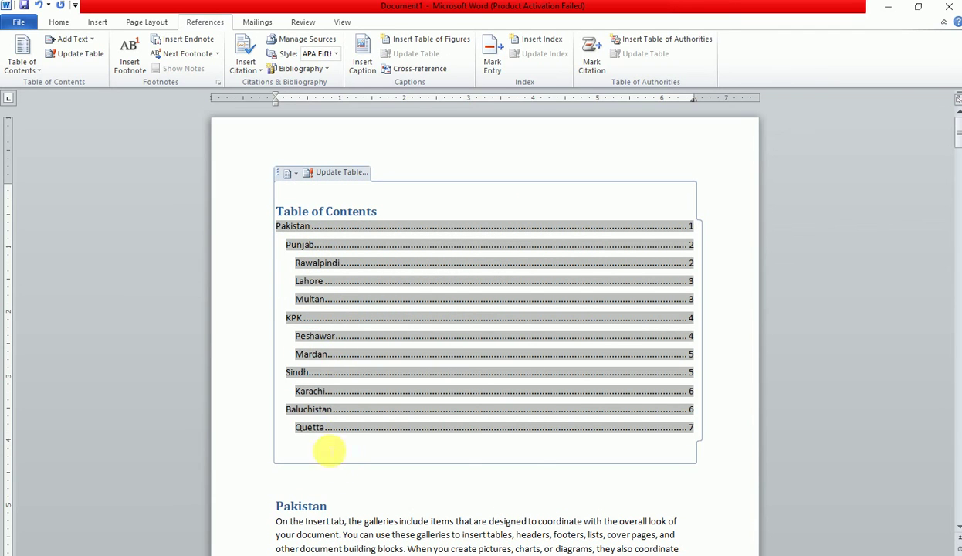
Follow the Peshawar entry in the Table of Contents to jump to its section.
{"action": "left_click", "coordinate": [350, 473]}
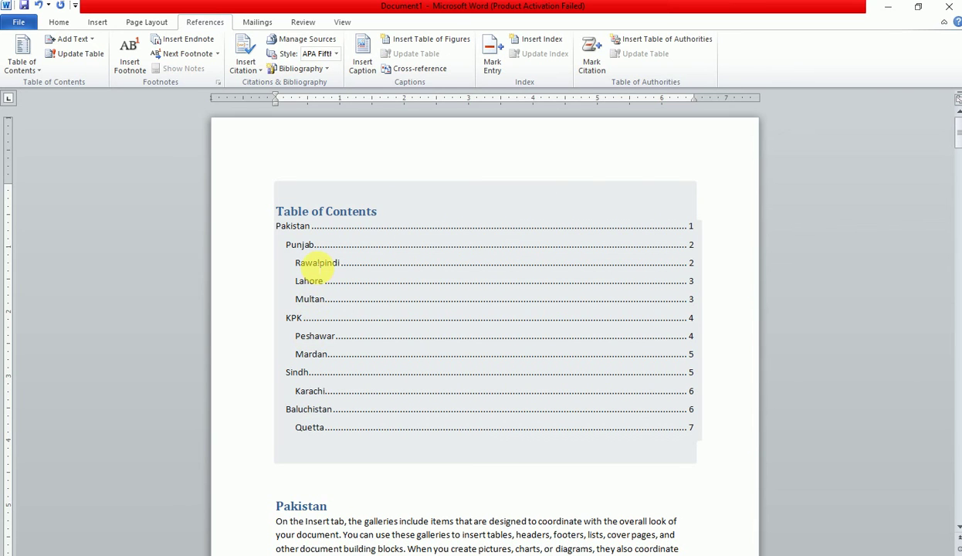
{"action": "left_click", "coordinate": [307, 263]}
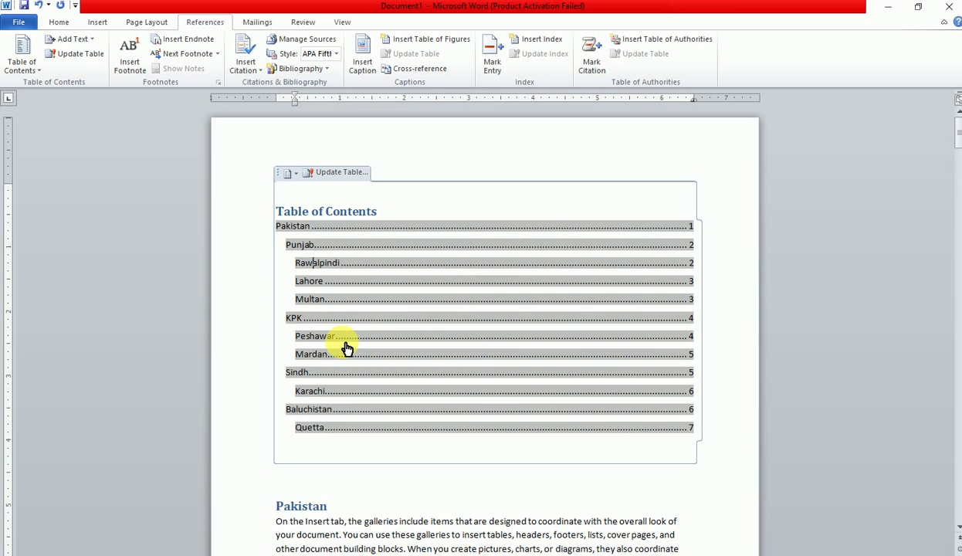
{"action": "left_click", "coordinate": [447, 340], "text": "ctrl"}
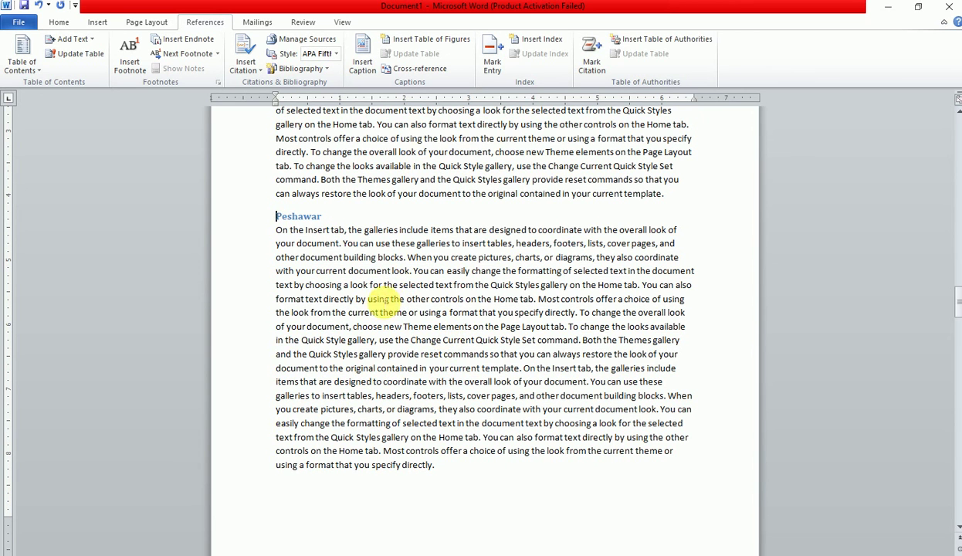